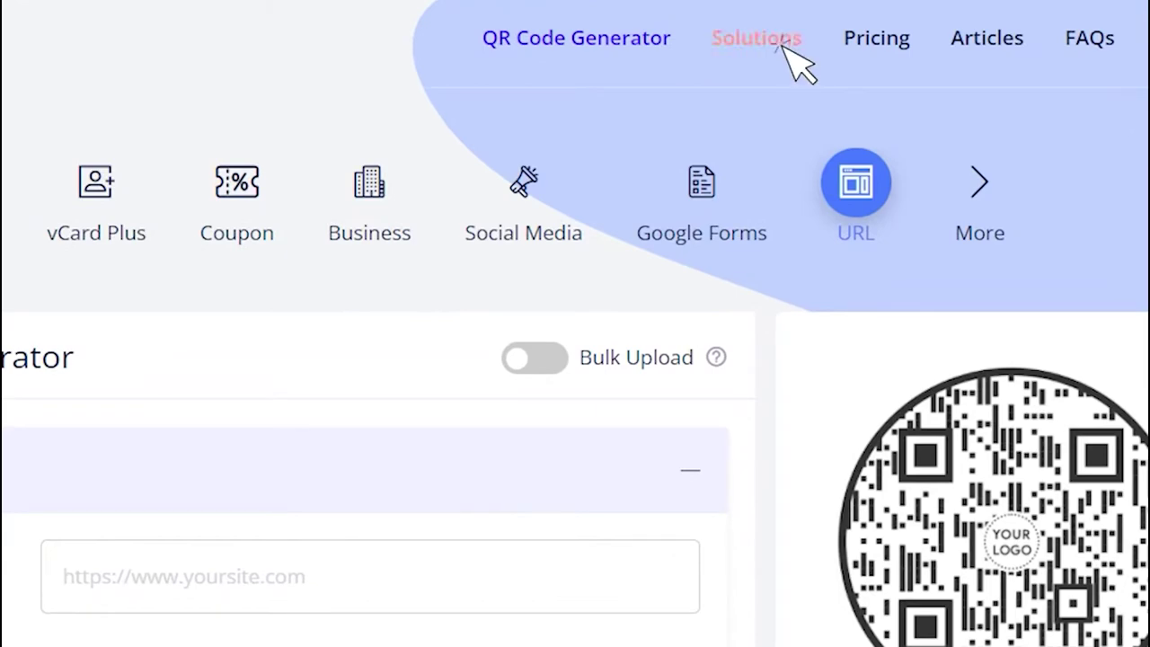
Go to the Solutions page and scroll down to the Menu QR code card.
left_click(782, 44)
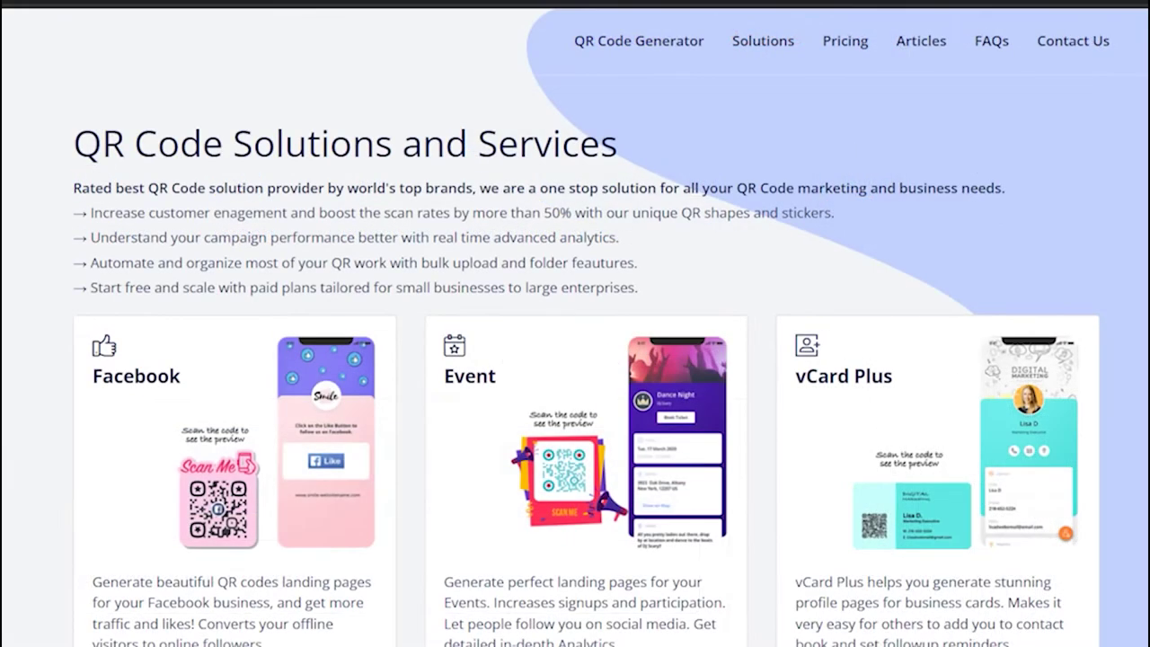
scroll(574, 359, "down", 5)
scroll(575, 359, "down", 3)
scroll(575, 360, "down", 2)
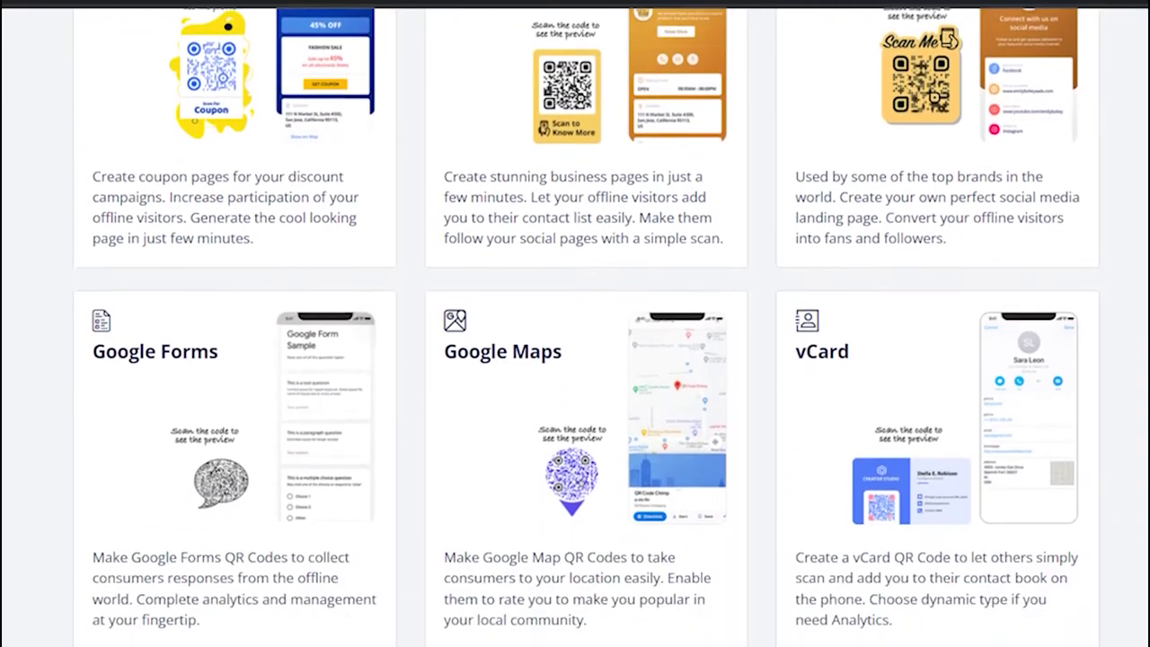
scroll(575, 359, "down", 3)
scroll(575, 359, "down", 2)
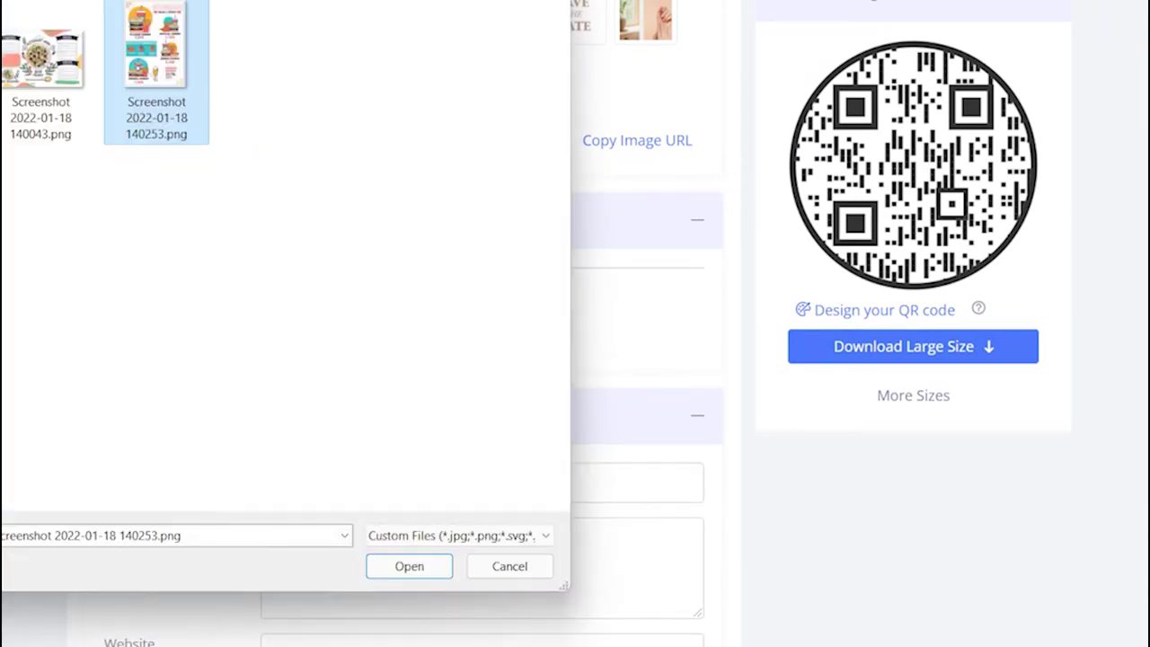
Upload the first and second menu screenshots to the image gallery.
key("Left")
key("Return")
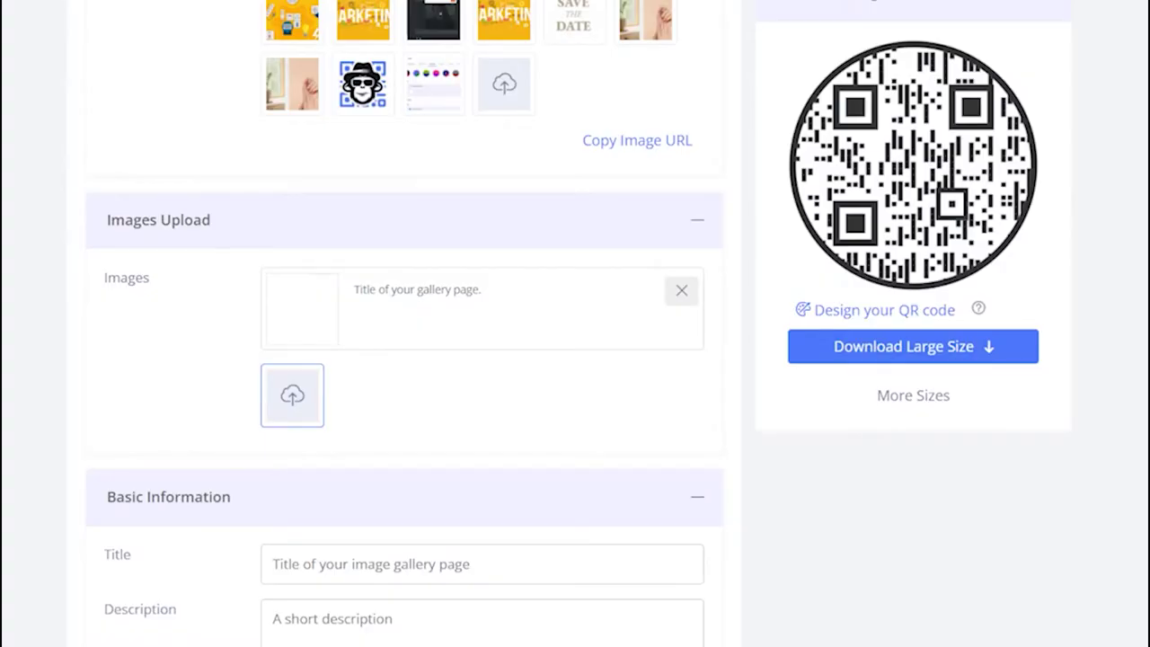
left_click(292, 396)
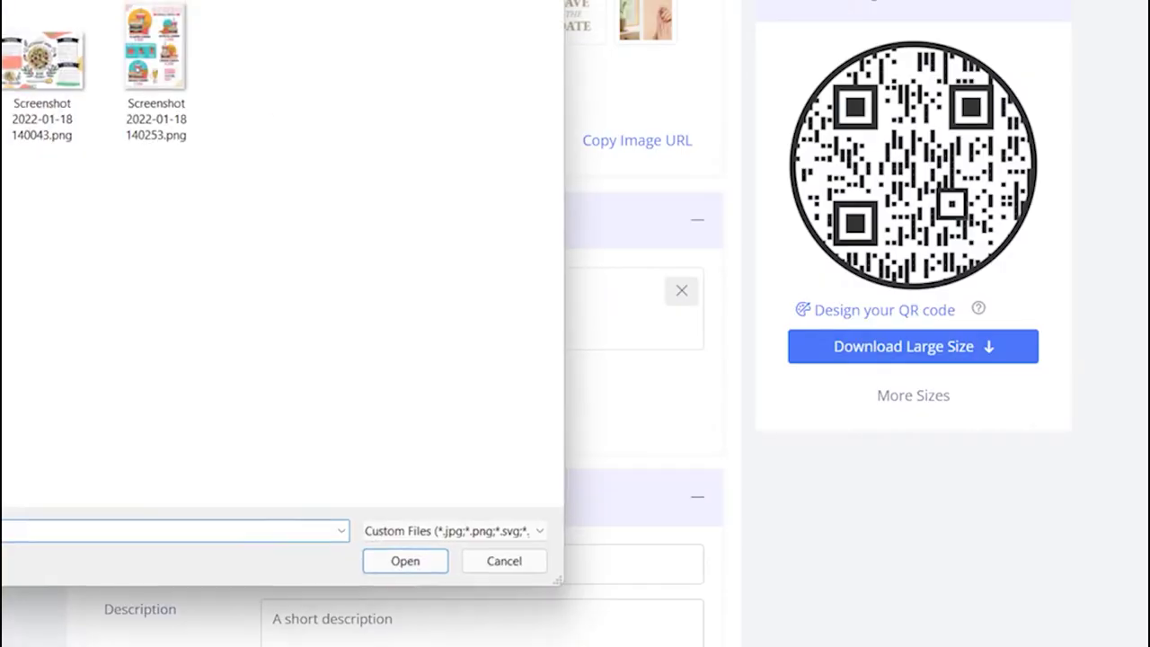
left_click(155, 53)
left_click(405, 560)
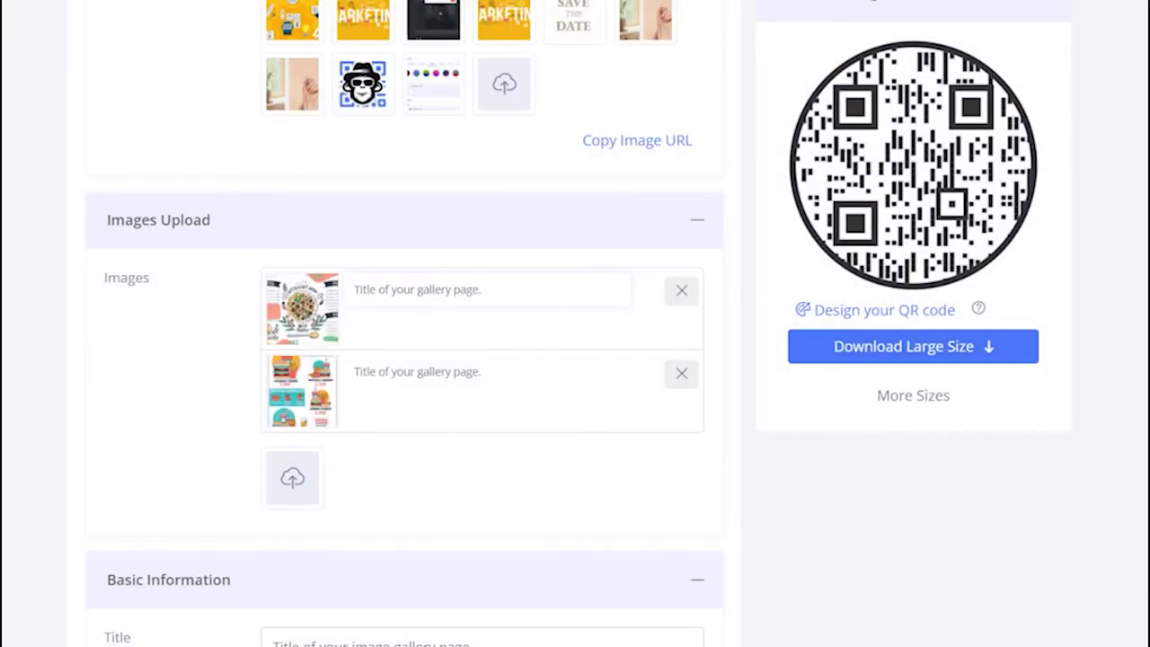
Title the two gallery images 'Menu 1' and 'menu 2'.
type("Menu 1")
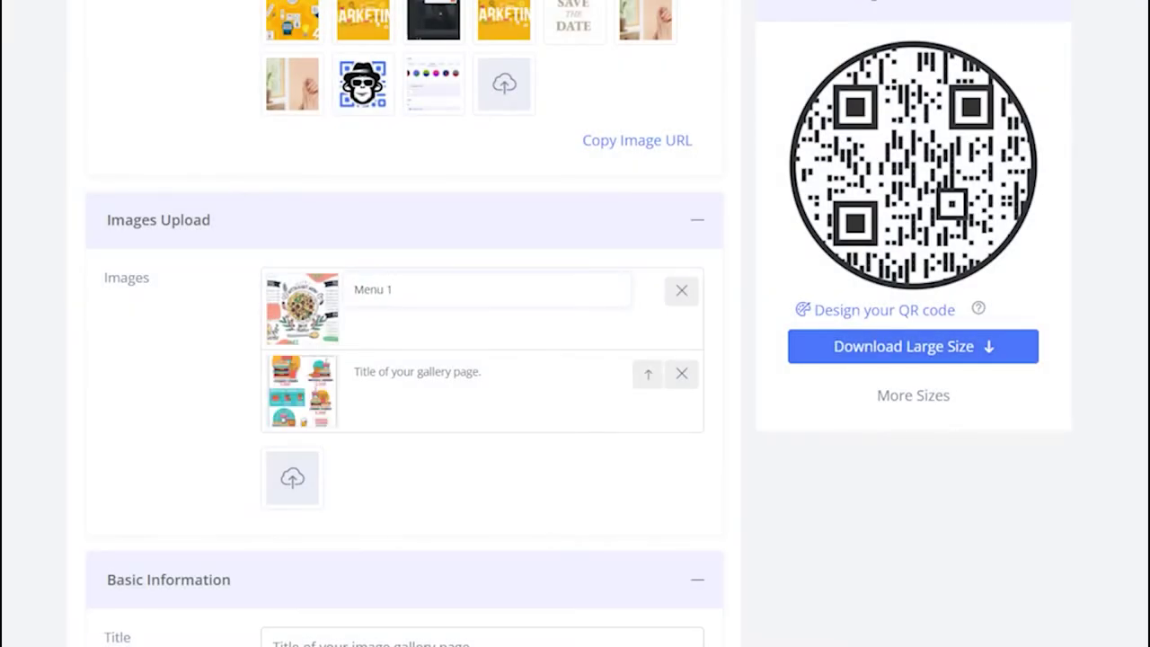
left_click(413, 371)
type("menu 2")
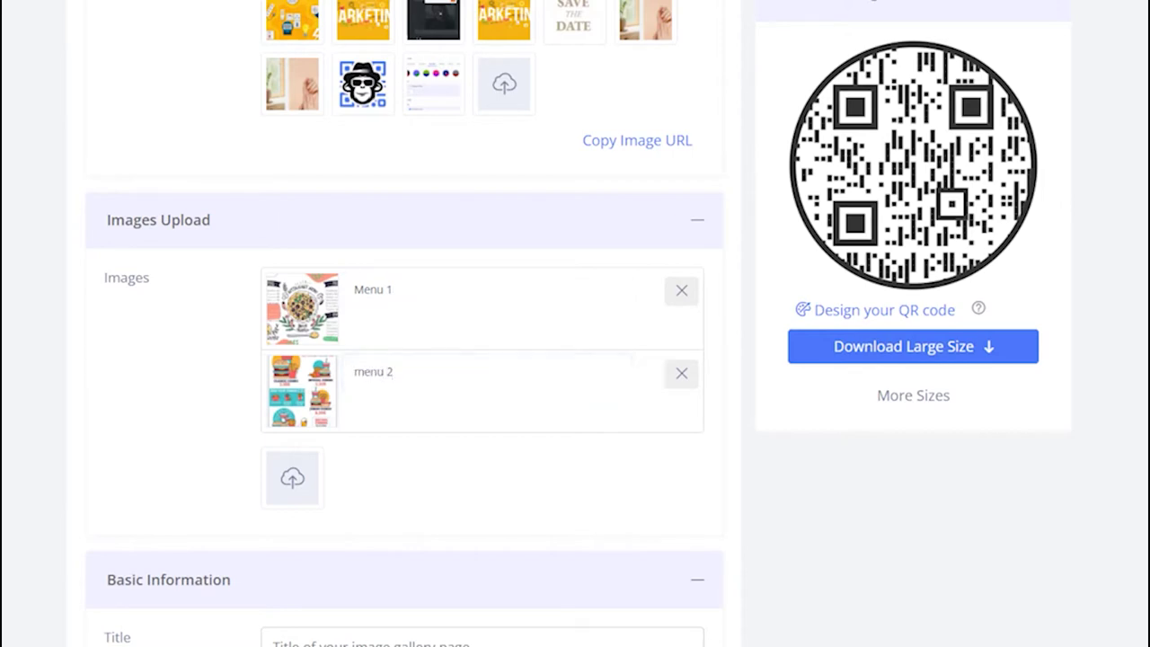
scroll(404, 359, "up", 5)
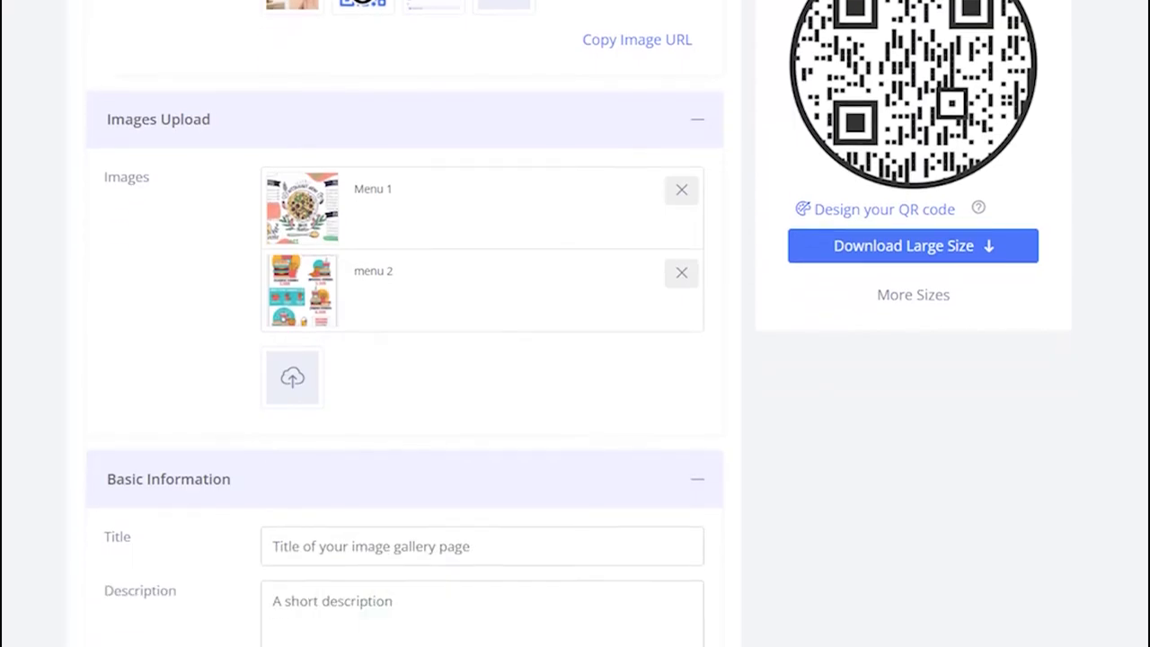
scroll(404, 359, "down", 1)
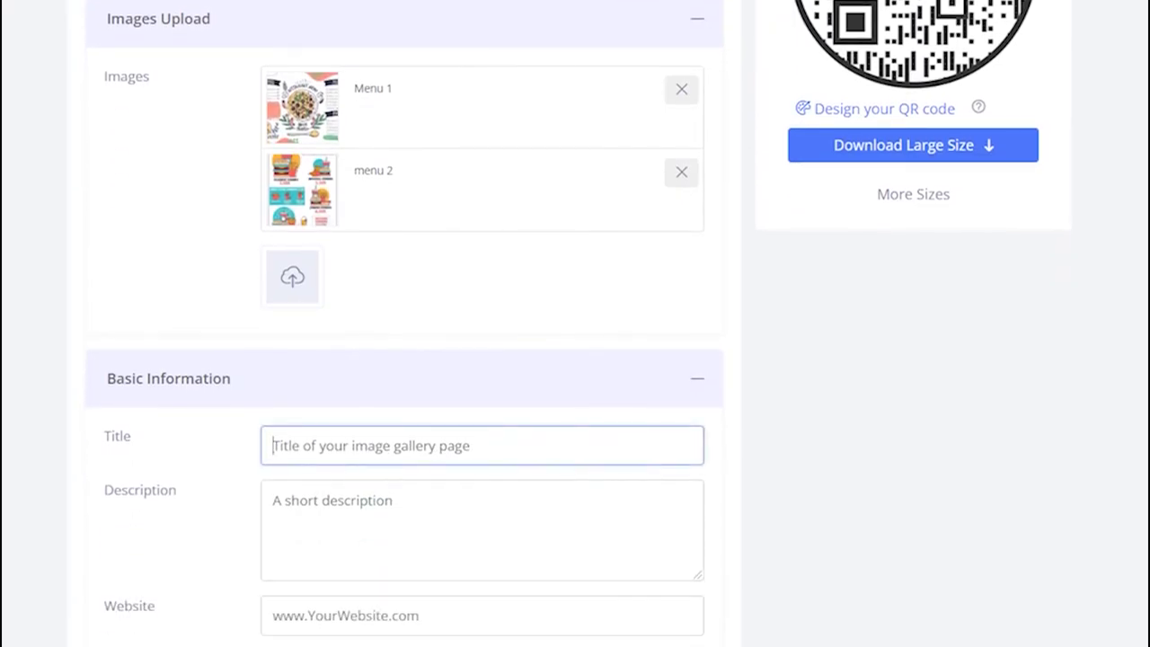
type("My restaurant menu")
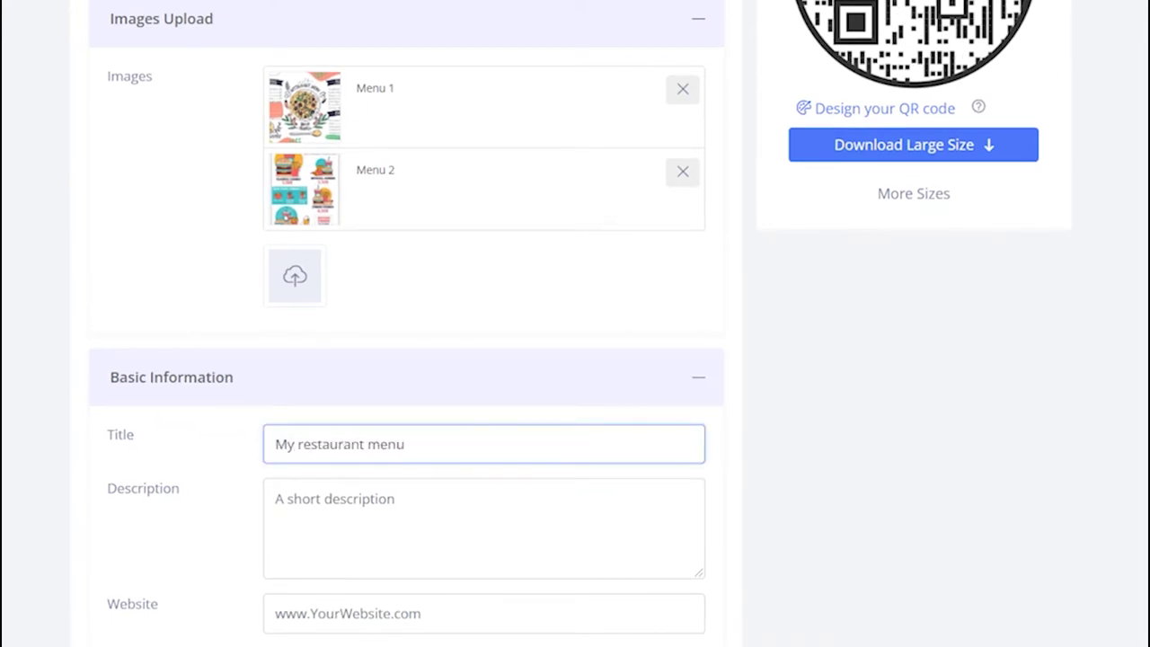
key("Tab")
type("Orde")
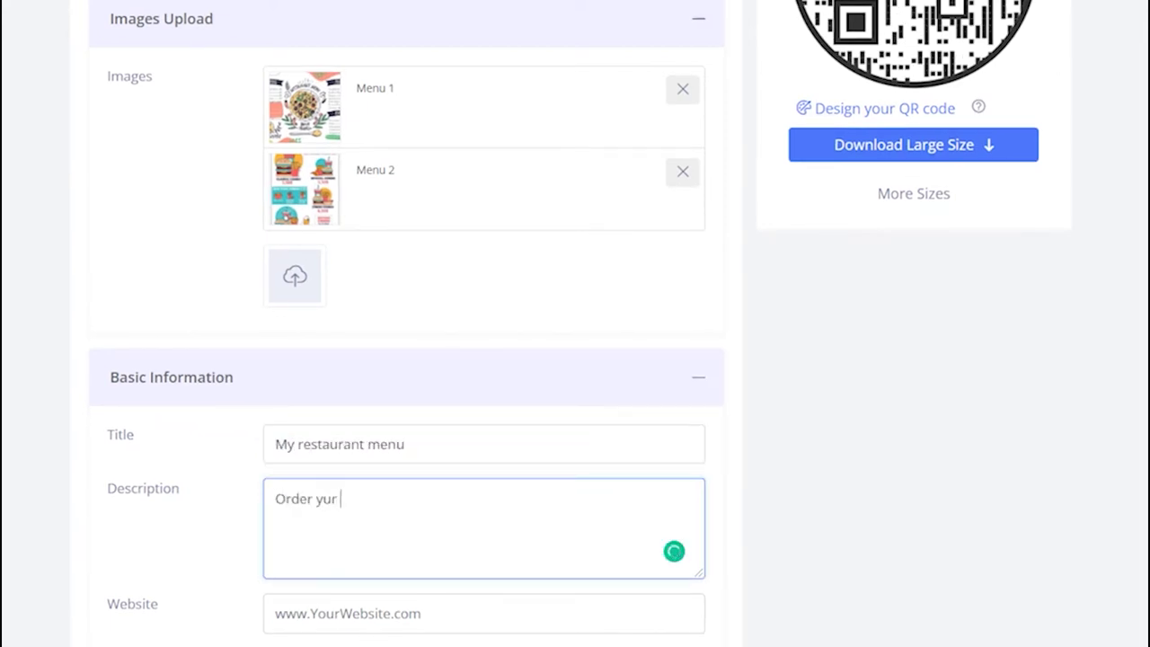
type("r your favorite f")
type("ood from menu")
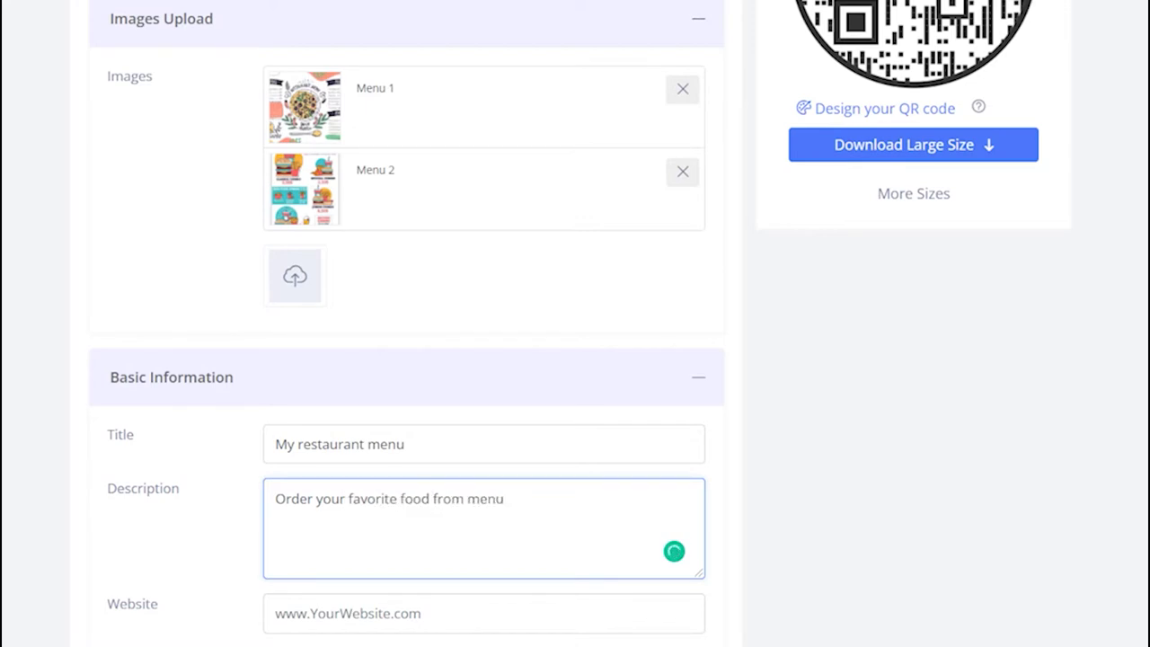
key("Tab")
type("w.")
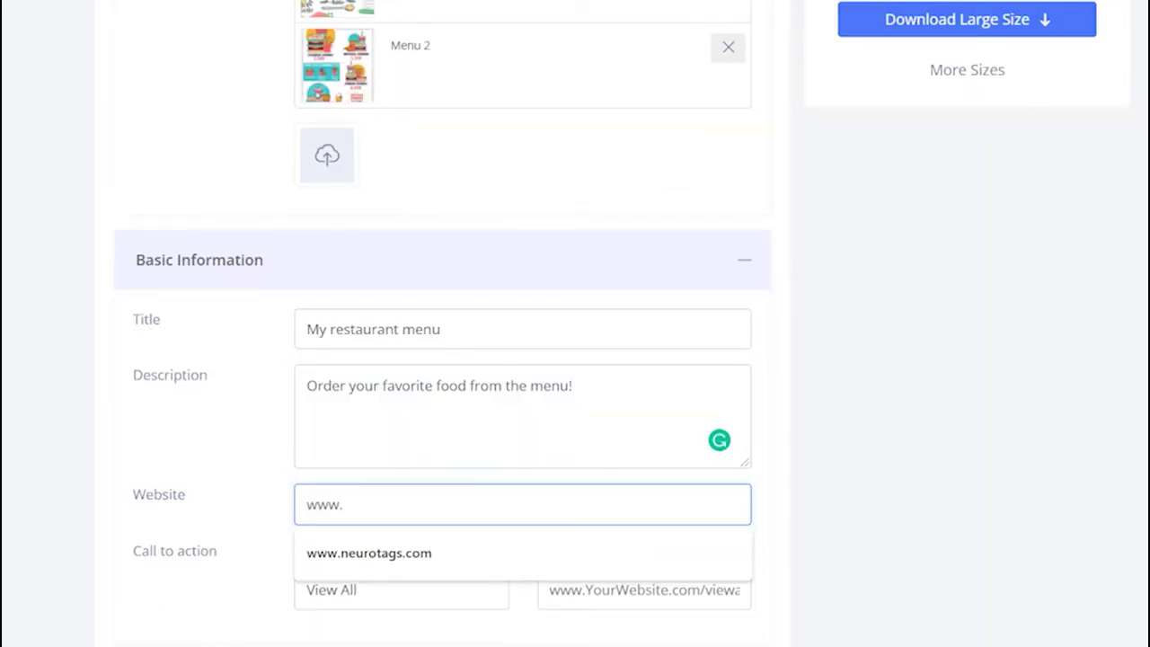
type("myrestaurant.com")
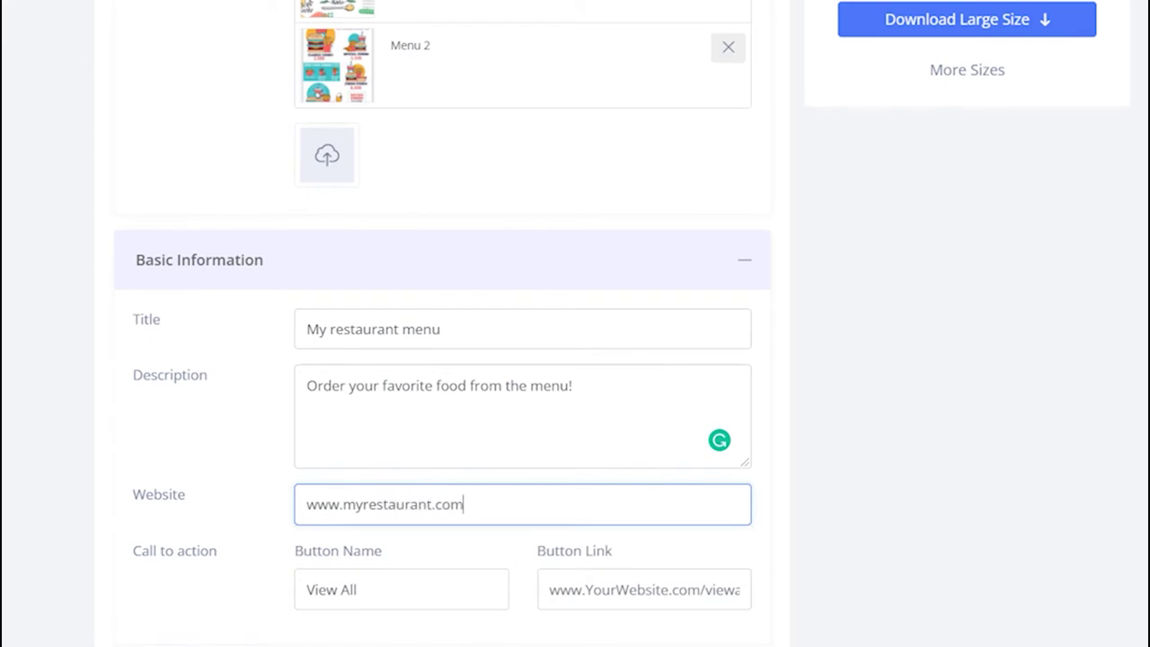
key("Tab")
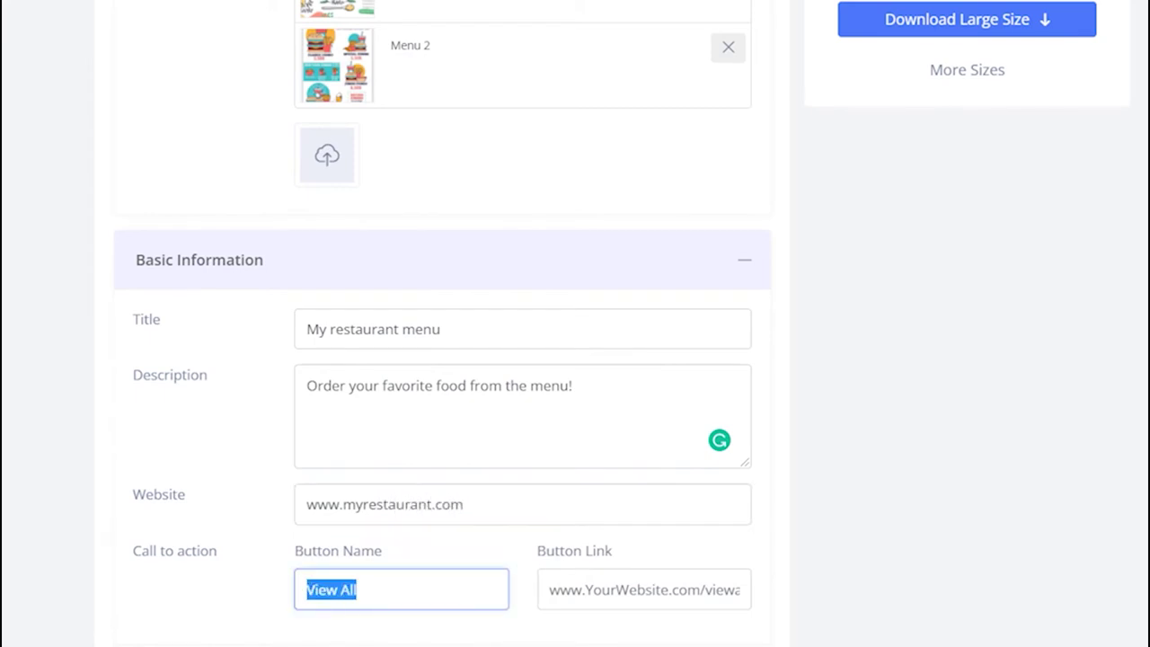
type("Or")
type("w")
key("shift+Tab")
key("ctrl+c")
key("Tab")
key("Tab")
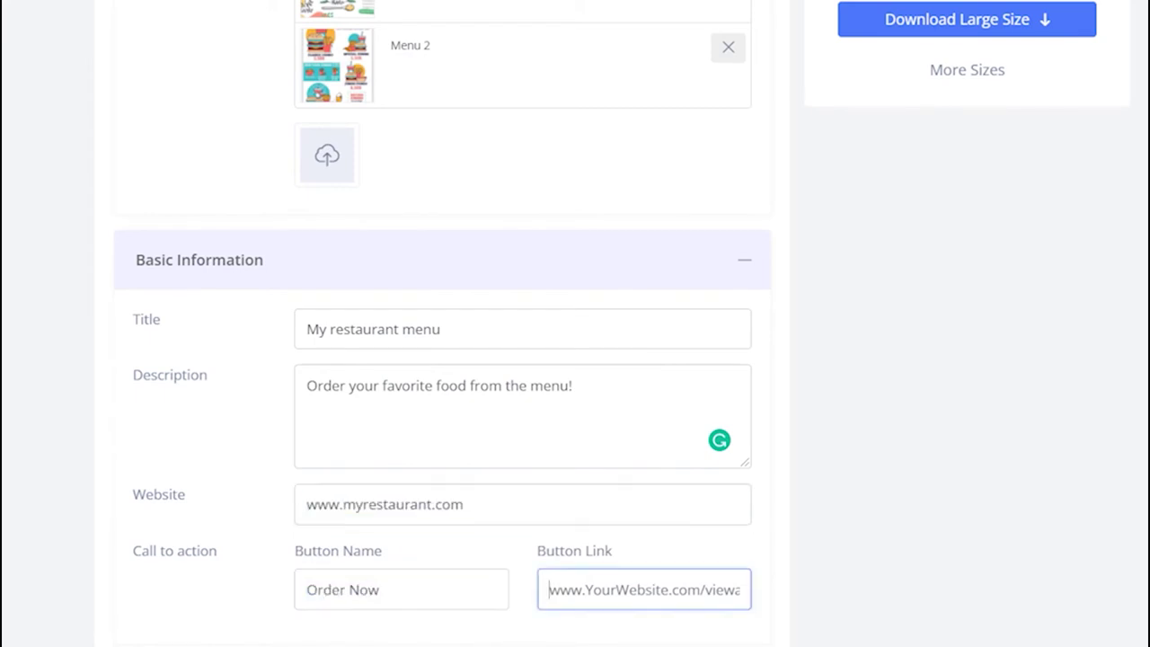
key("ctrl+v")
scroll(440, 360, "down", 2)
Try the built-in page loader images, then upload a menu screenshot as the loader.
scroll(440, 359, "down", 5)
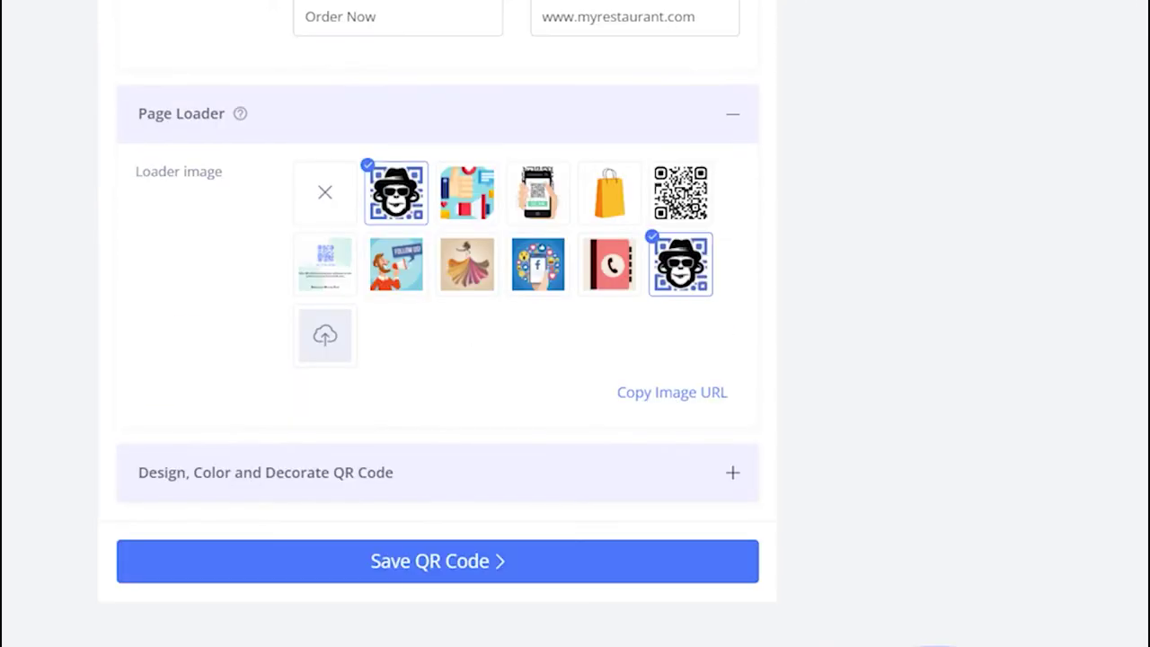
left_click(467, 192)
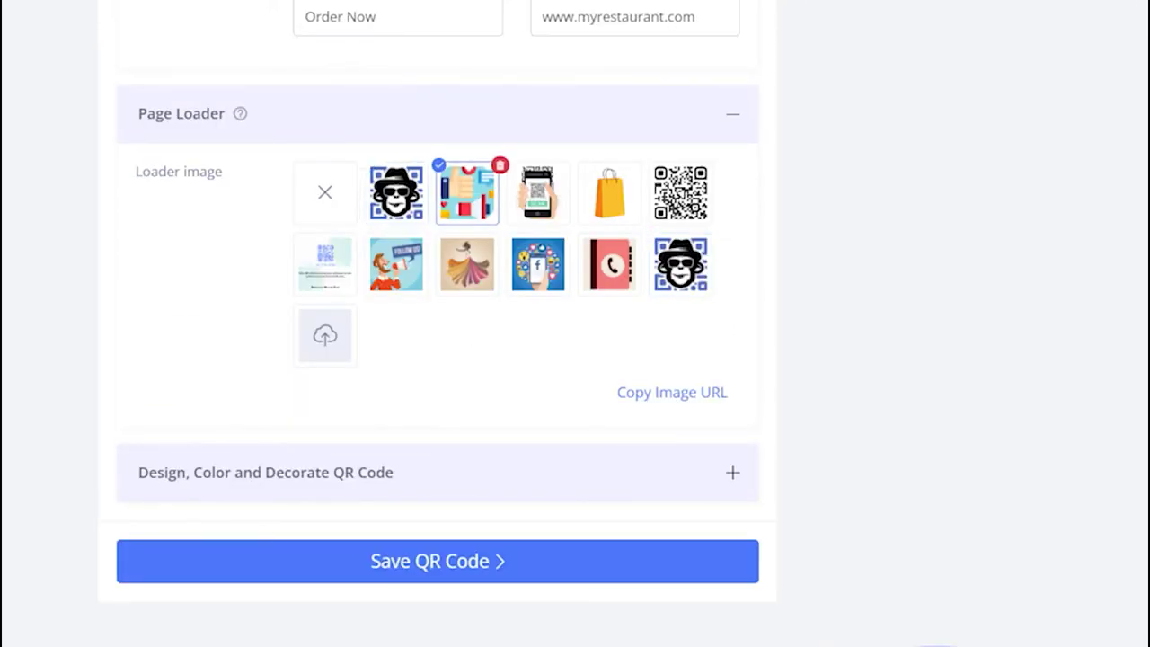
left_click(537, 192)
left_click(609, 193)
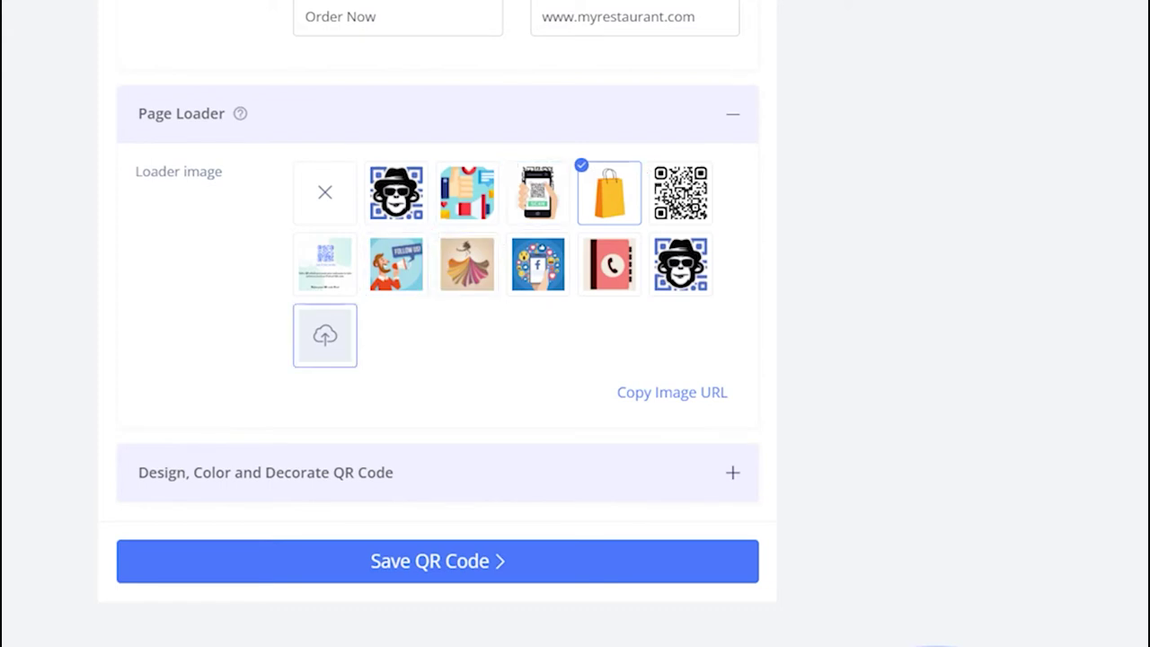
left_click(324, 335)
left_click(188, 108)
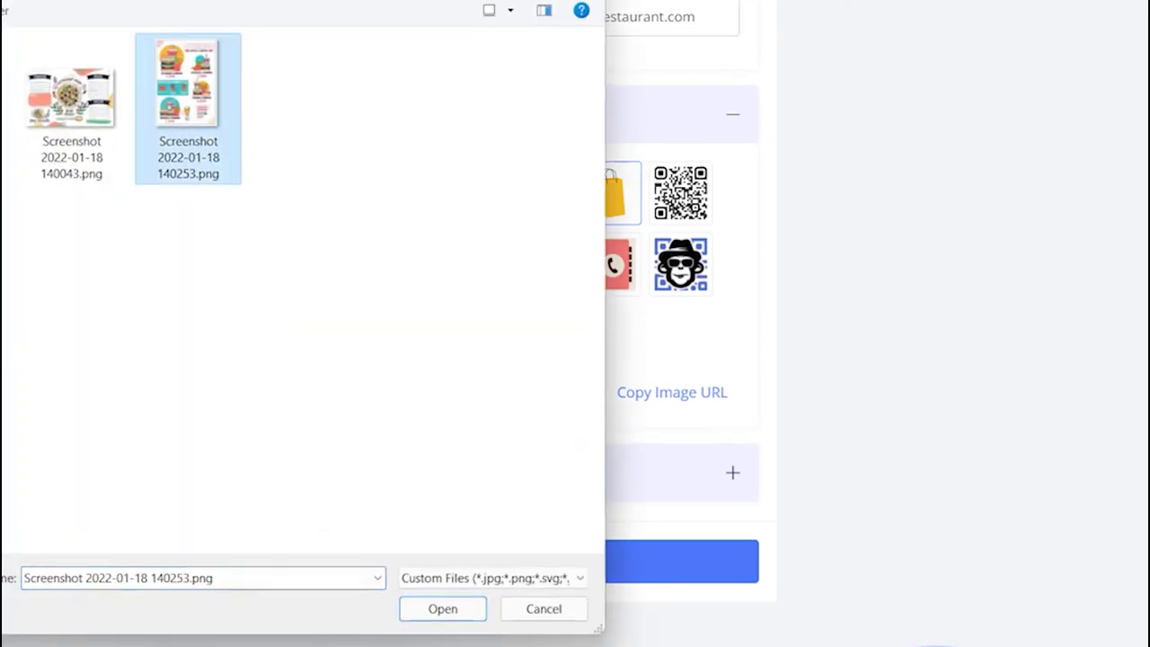
left_click(442, 608)
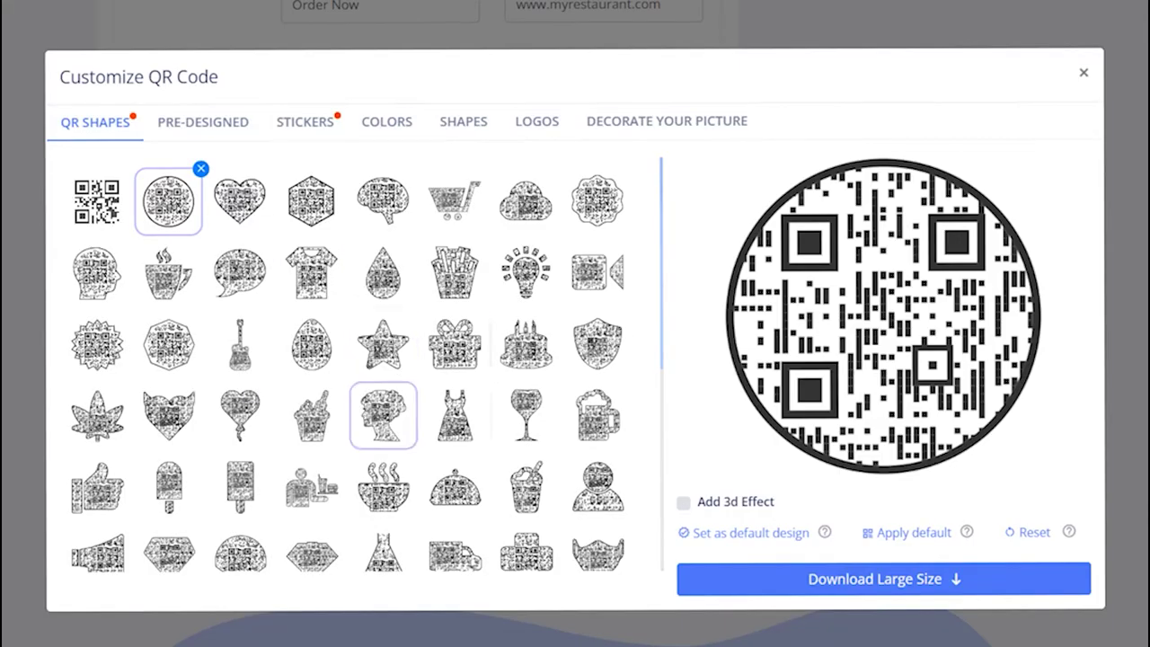
Make the QR code bowl-shaped with the warm brown pre-designed style.
left_click(384, 488)
left_click(455, 272)
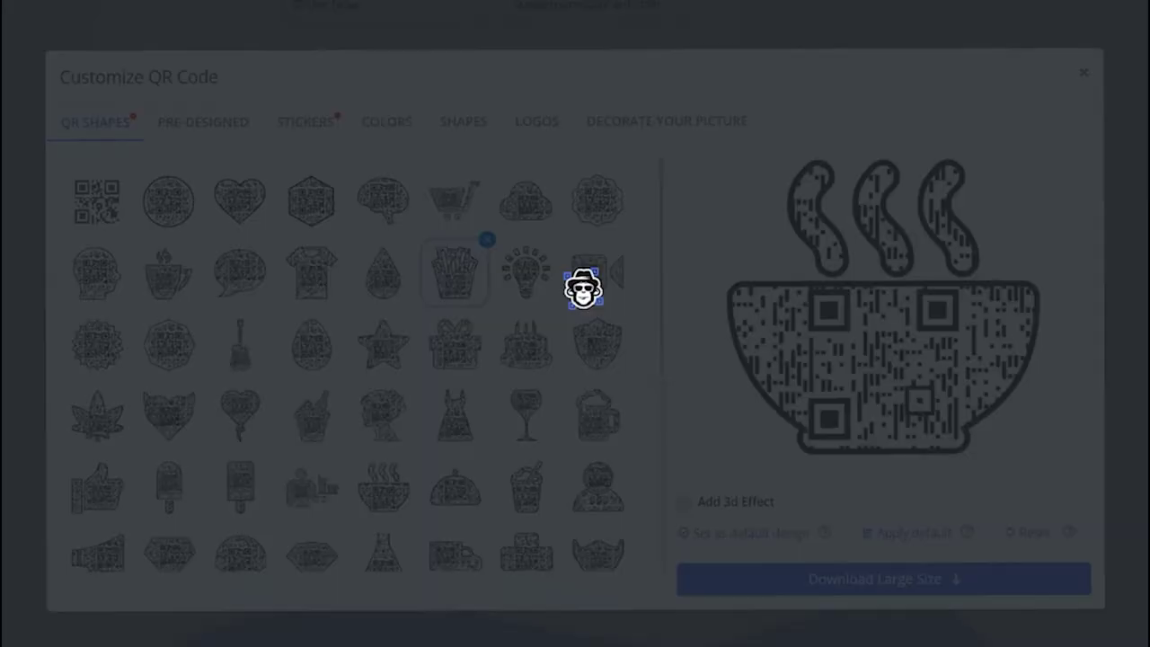
left_click(383, 487)
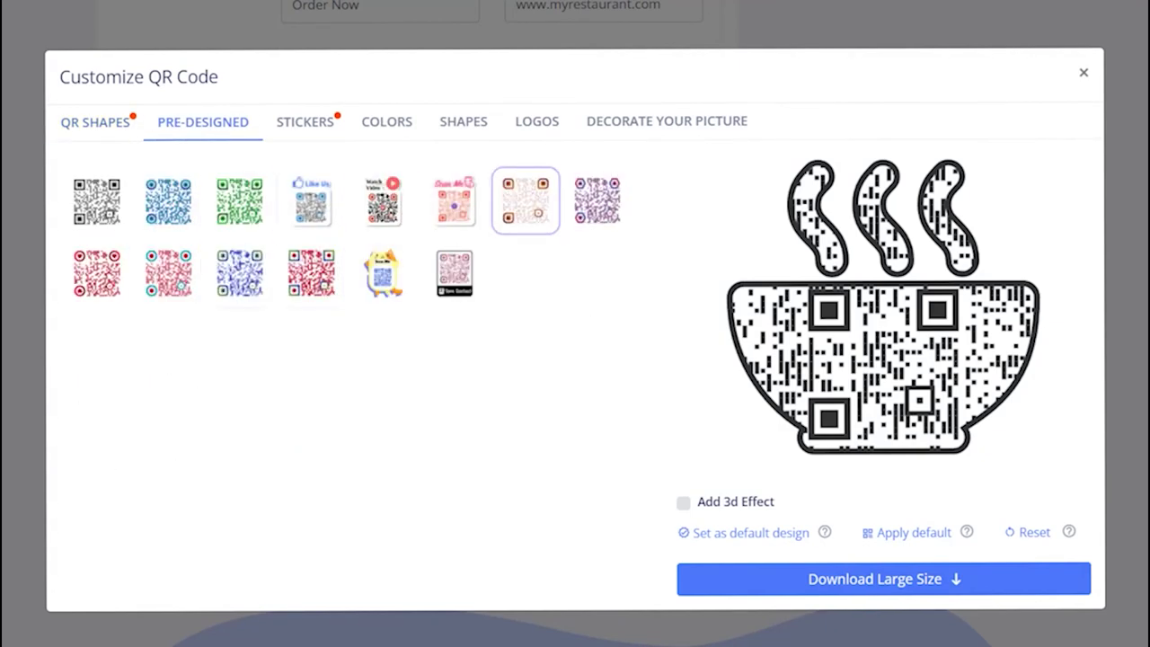
left_click(526, 199)
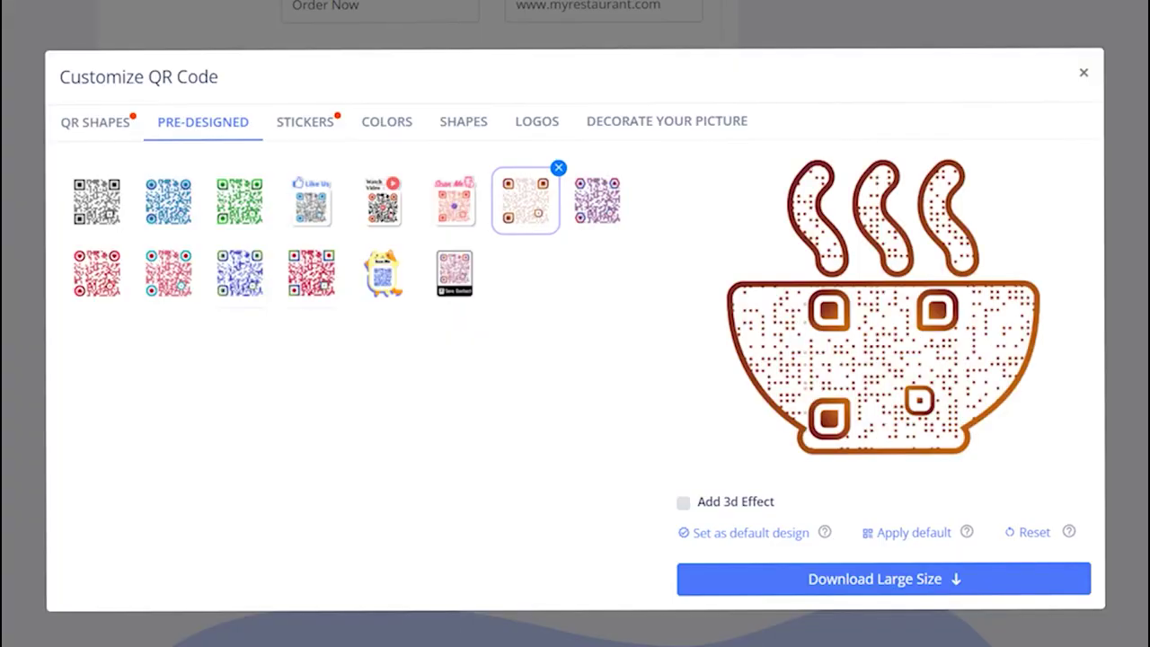
Try several sticker frames and settle on the yellow 'Scan for Menu' mug sticker.
left_click(305, 121)
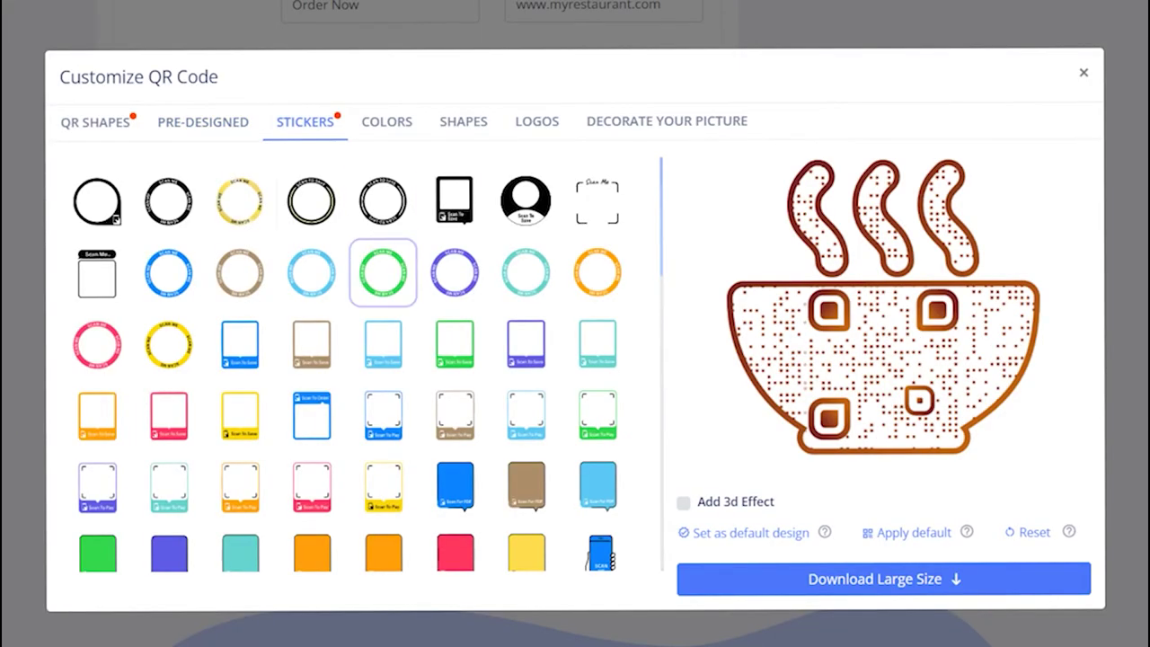
scroll(382, 270, "down", 2)
scroll(382, 270, "down", 2)
scroll(310, 363, "down", 1)
scroll(310, 364, "down", 2)
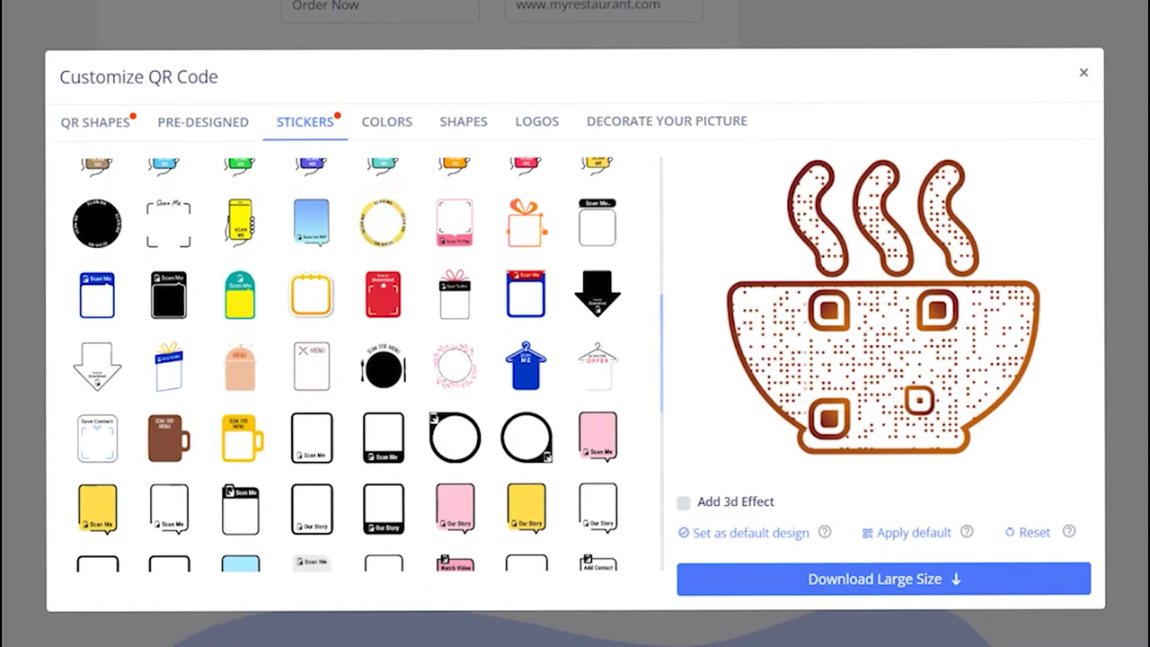
left_click(310, 364)
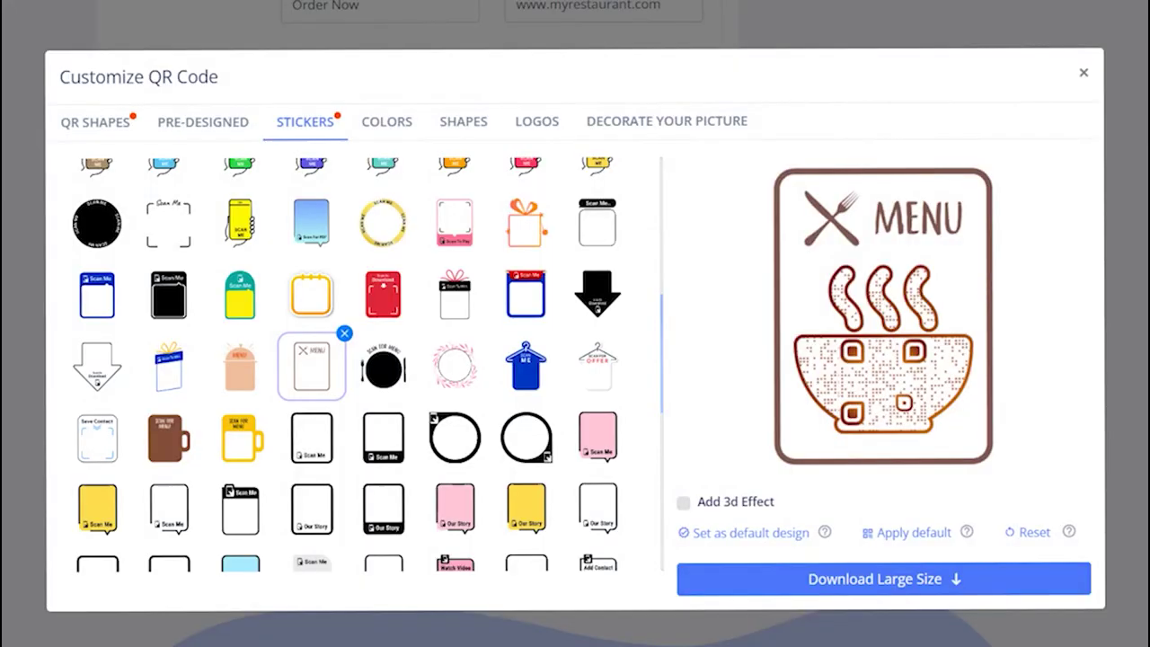
left_click(240, 364)
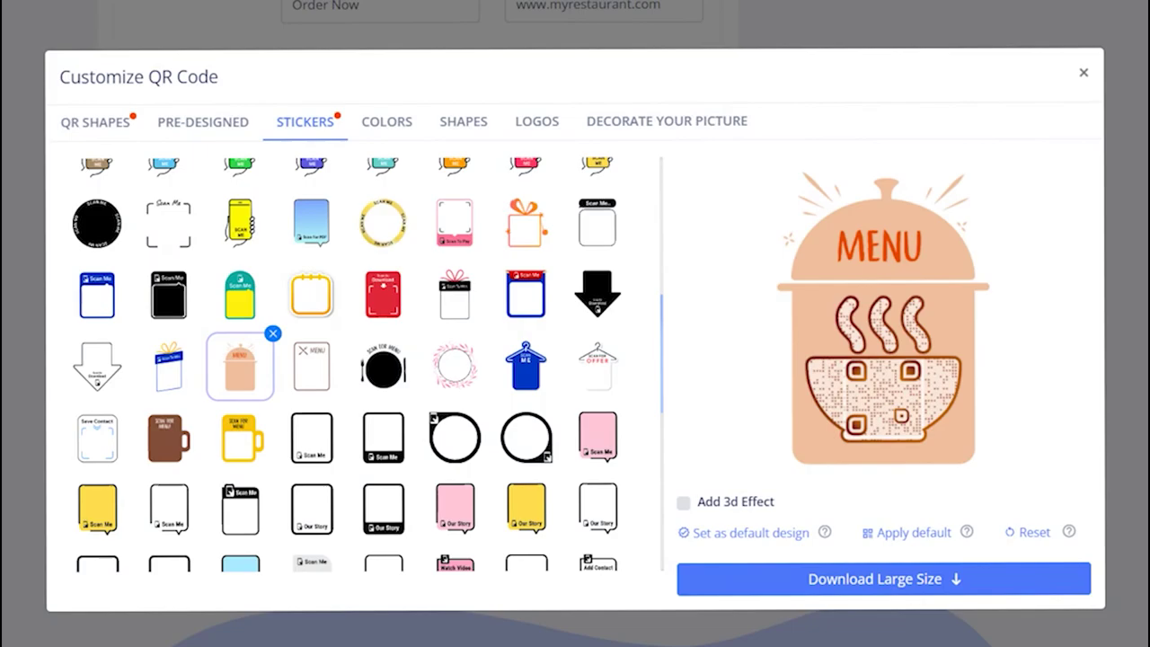
left_click(169, 437)
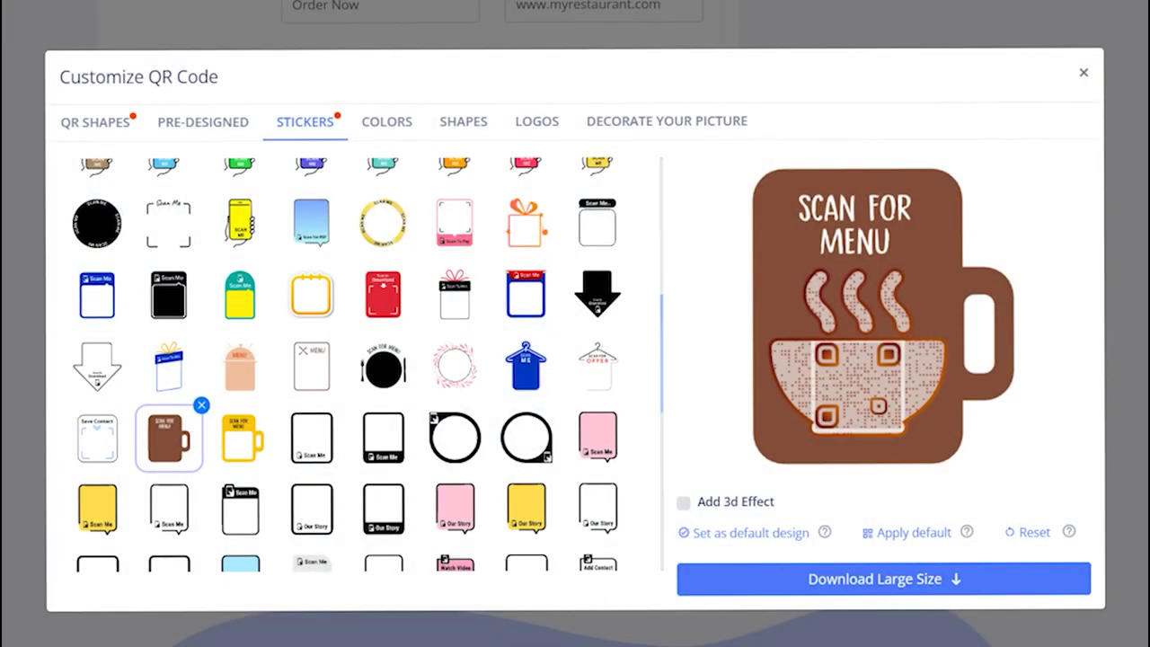
left_click(241, 438)
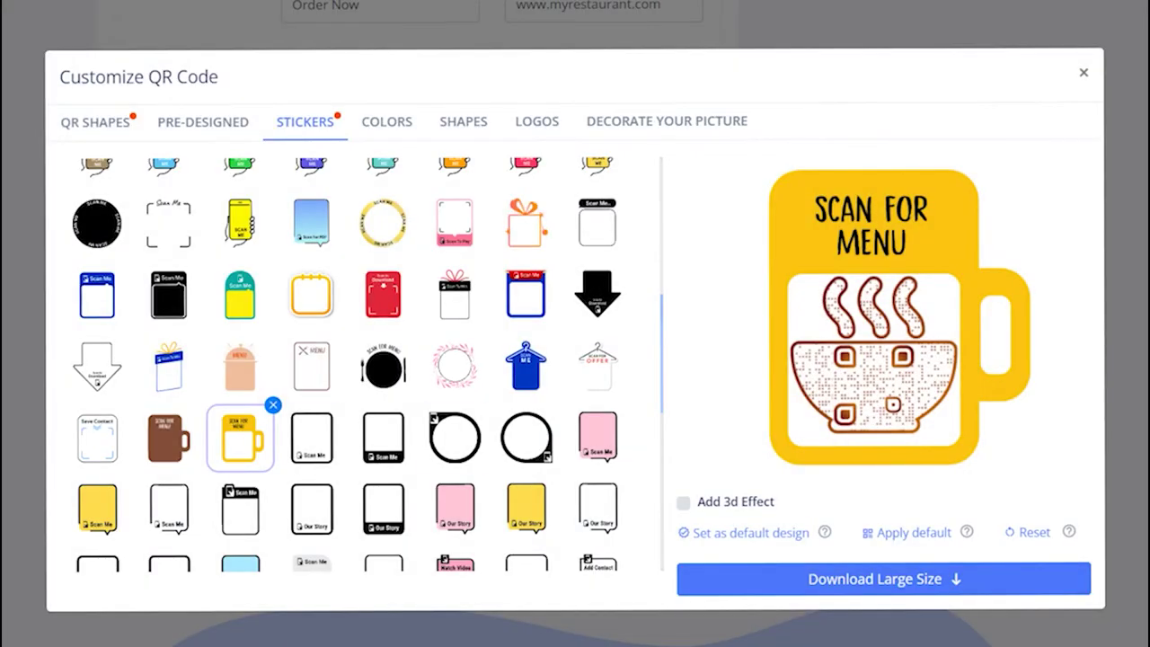
left_click(386, 122)
Try QR colour presets: dark with red eyes, blue with crimson, light blue with pink.
scroll(354, 360, "up", 2)
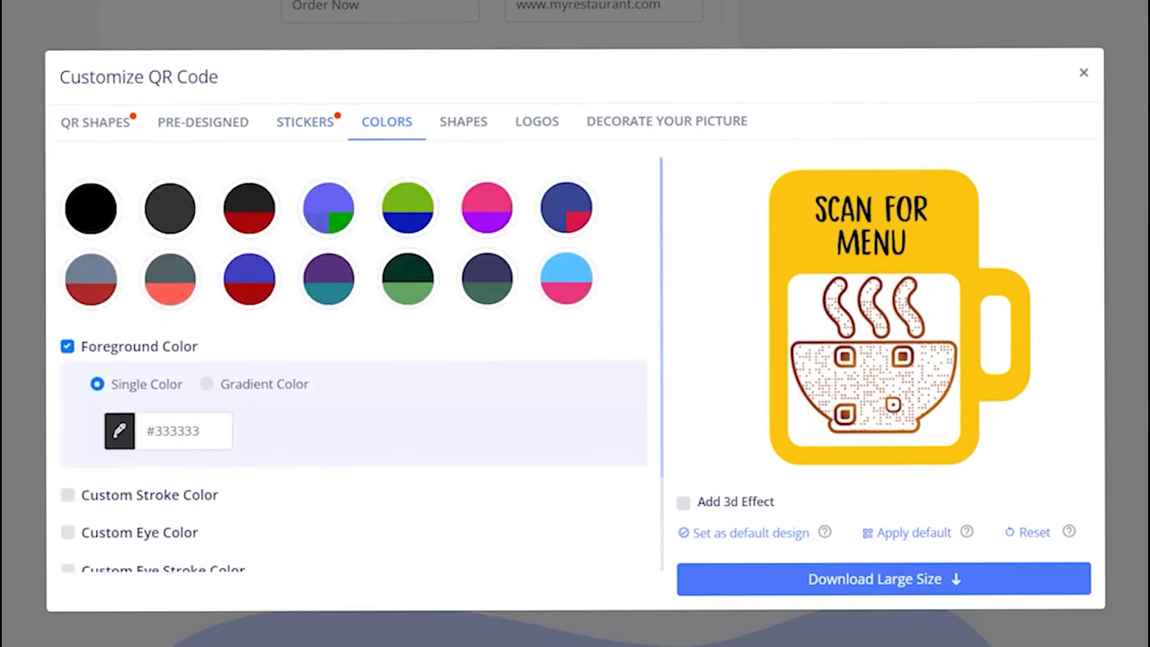
left_click(249, 207)
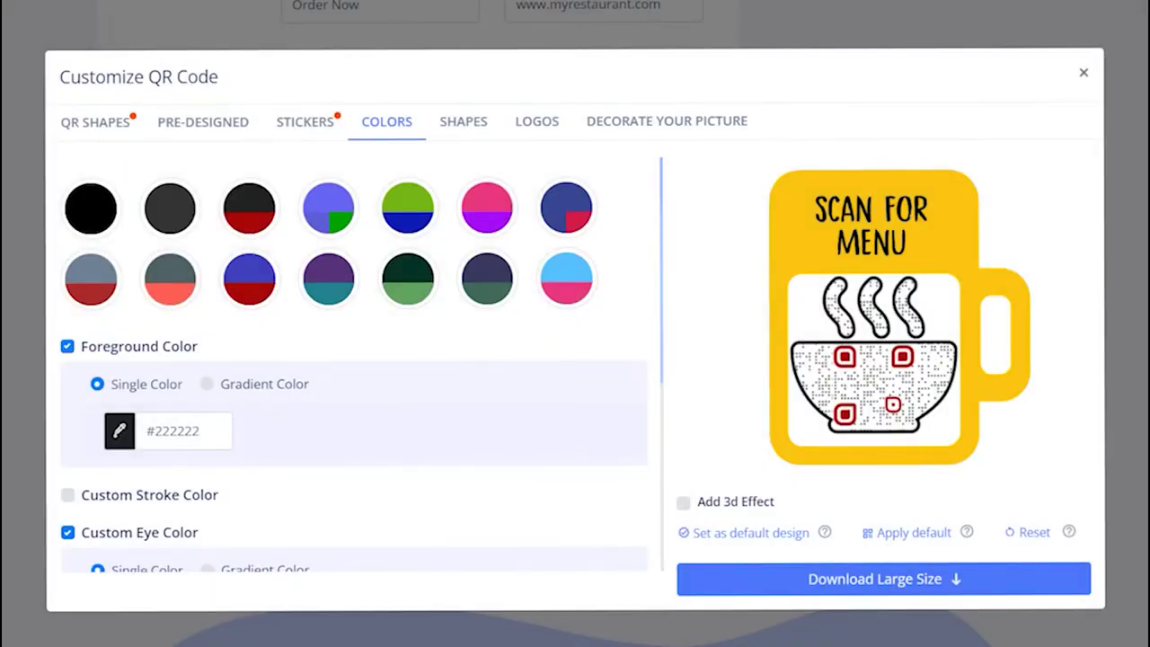
left_click(566, 207)
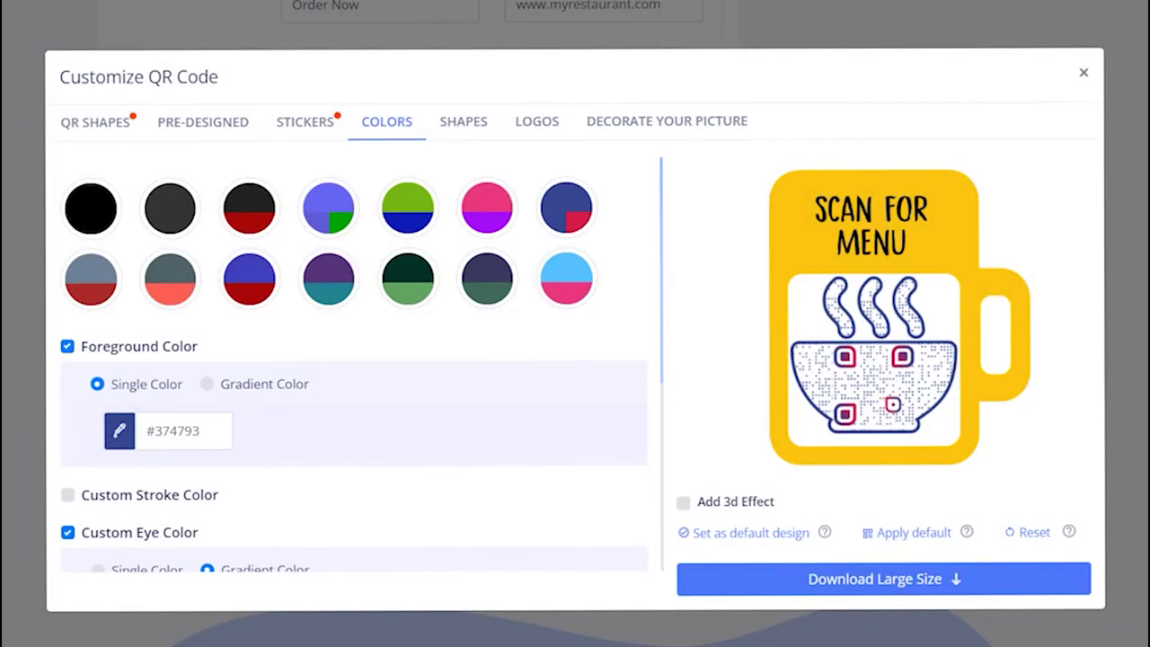
left_click(566, 277)
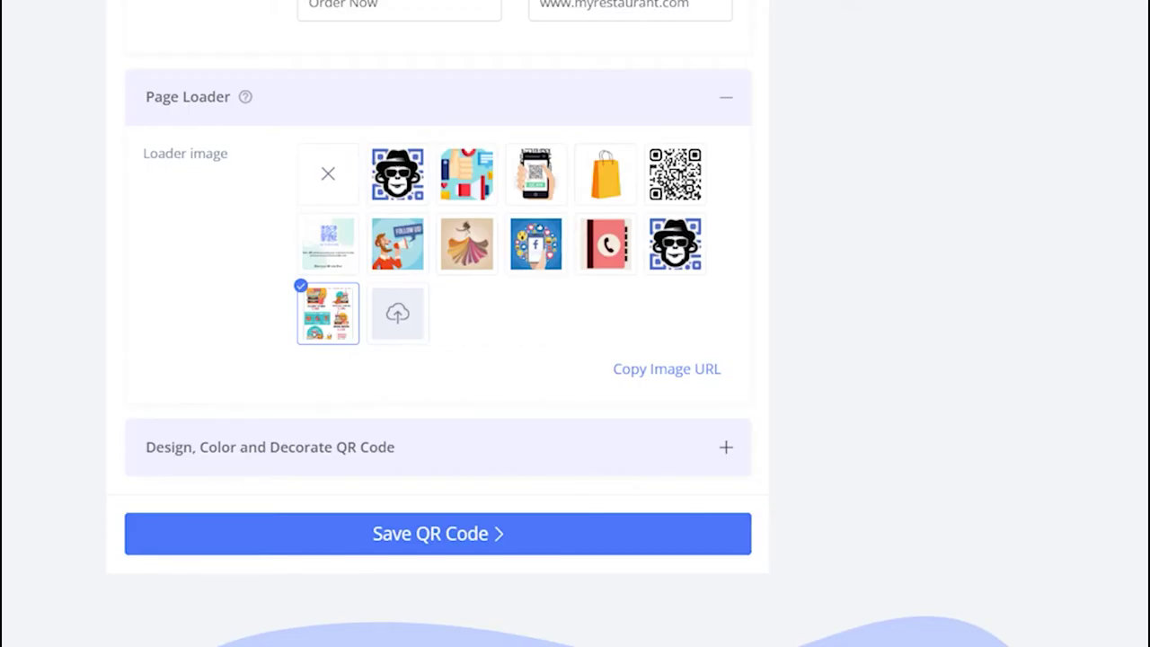
Scroll up to review the two uploaded menu images, then back down to Page Loader.
scroll(438, 323, "up", 2)
scroll(438, 323, "up", 3)
scroll(438, 323, "up", 3)
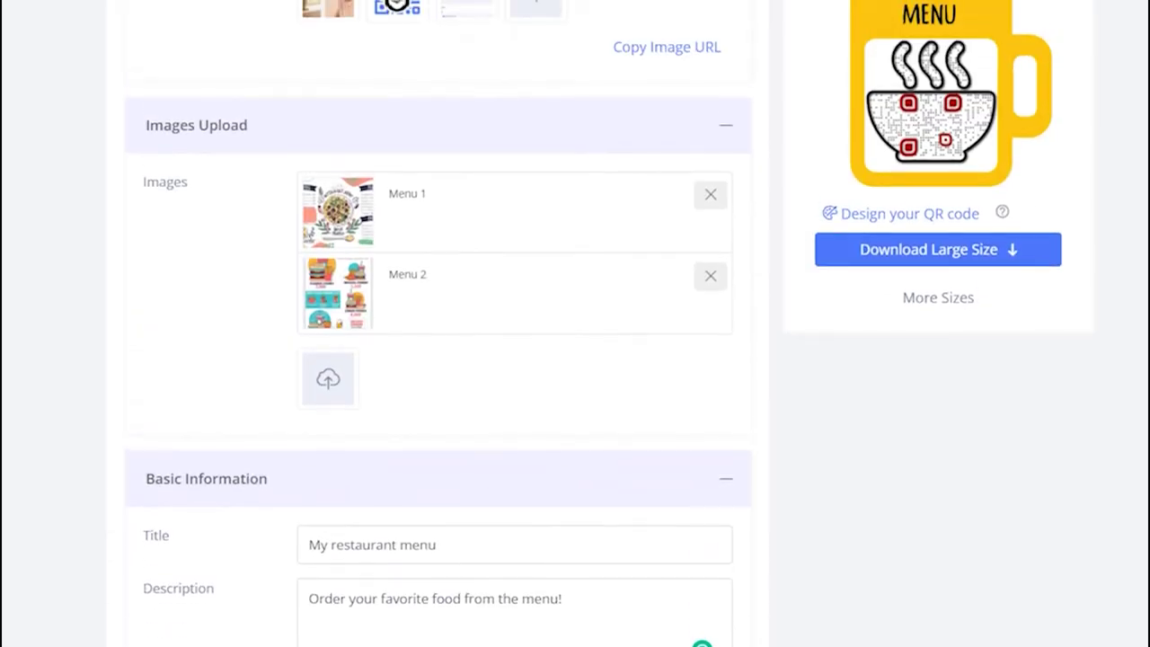
scroll(439, 323, "up", 2)
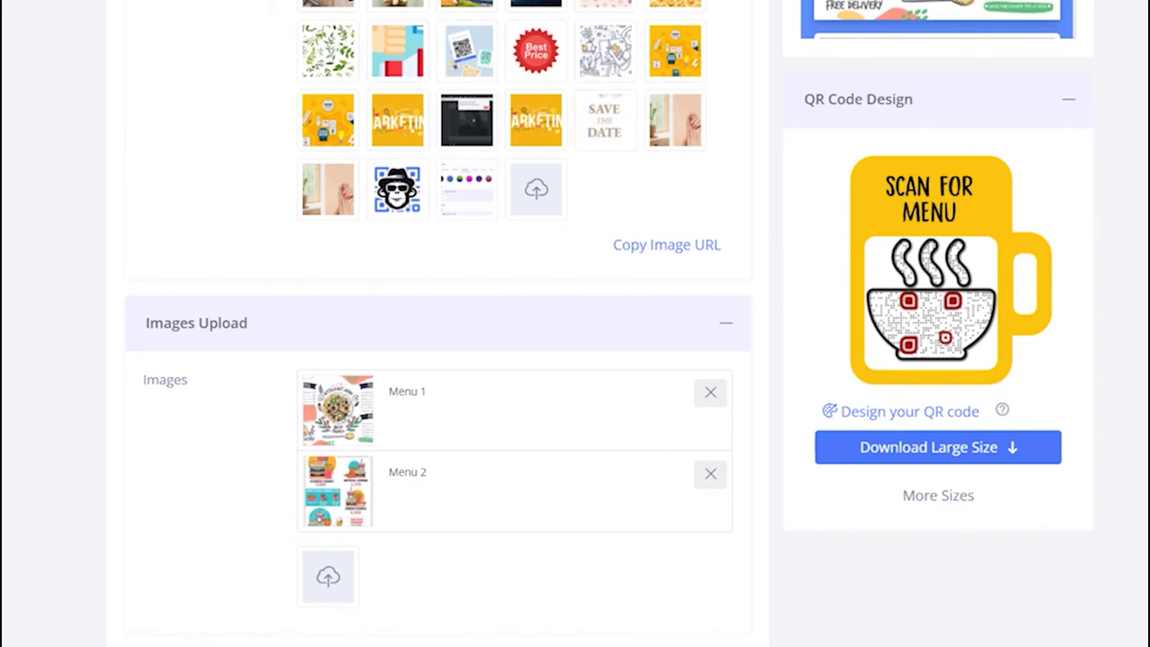
scroll(438, 324, "down", 1)
scroll(438, 323, "down", 2)
scroll(439, 323, "down", 4)
scroll(438, 324, "down", 2)
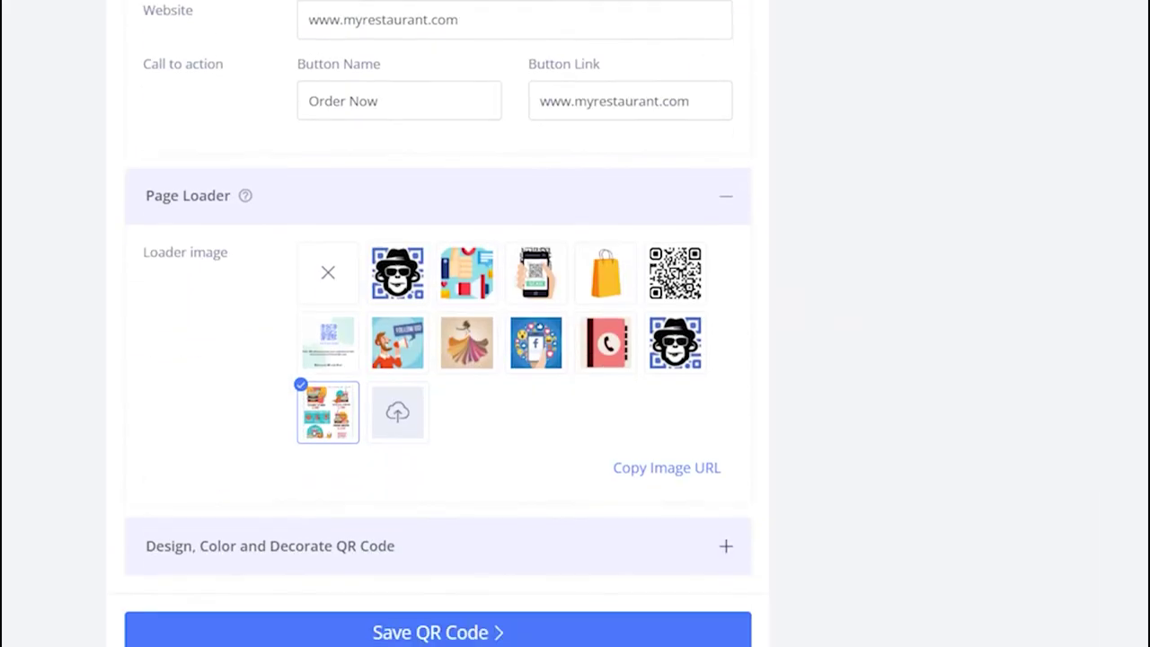
scroll(439, 323, "down", 1)
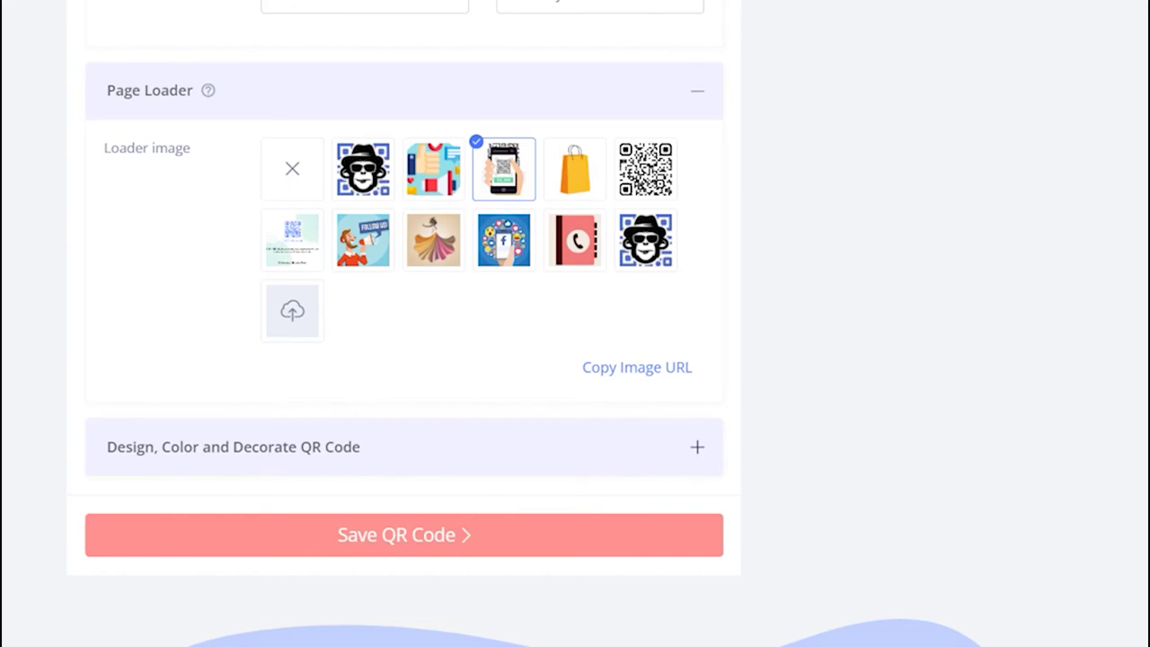
Save the QR code as a campaign named 'Menu QR code 2'.
left_click(404, 534)
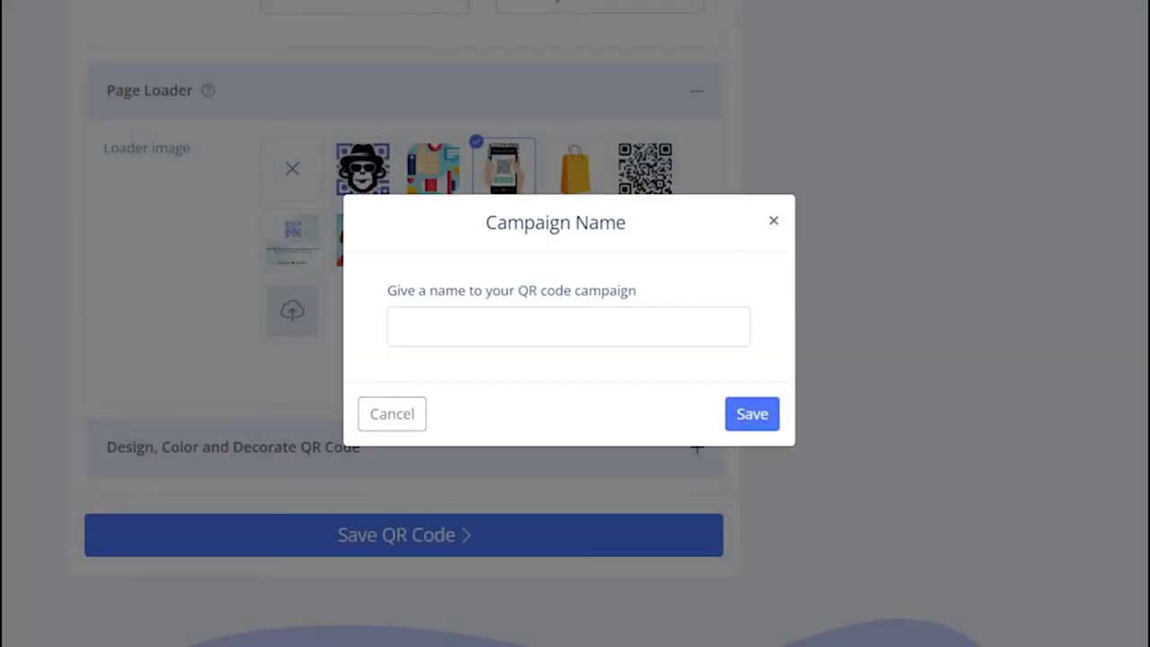
type("M")
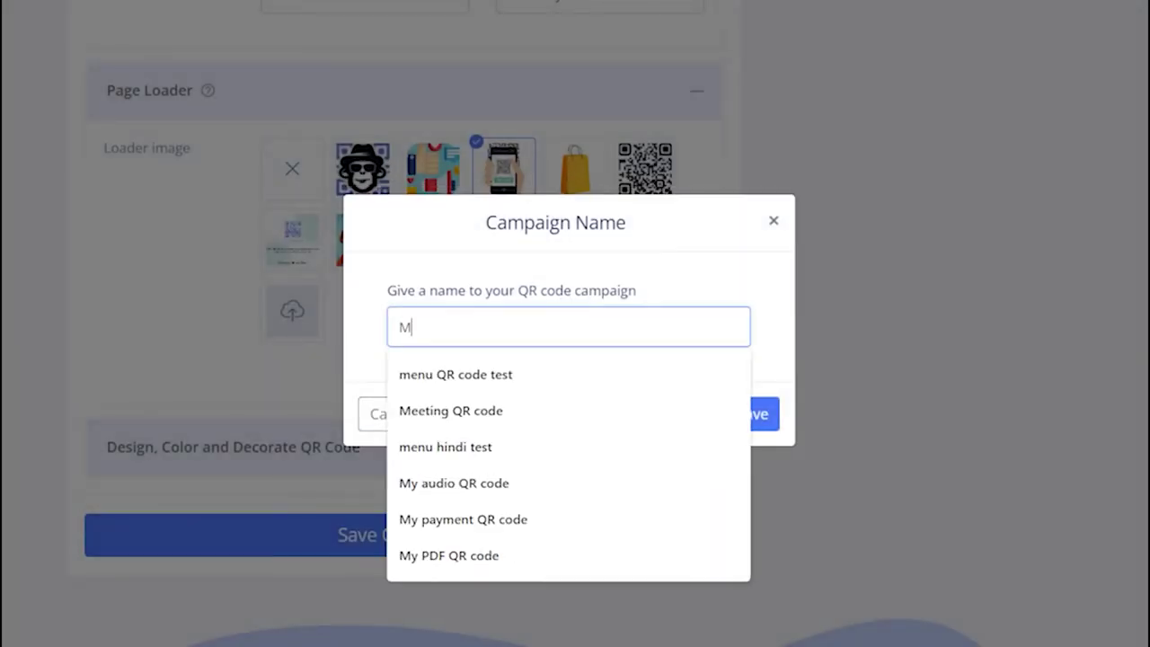
type("enu QR c")
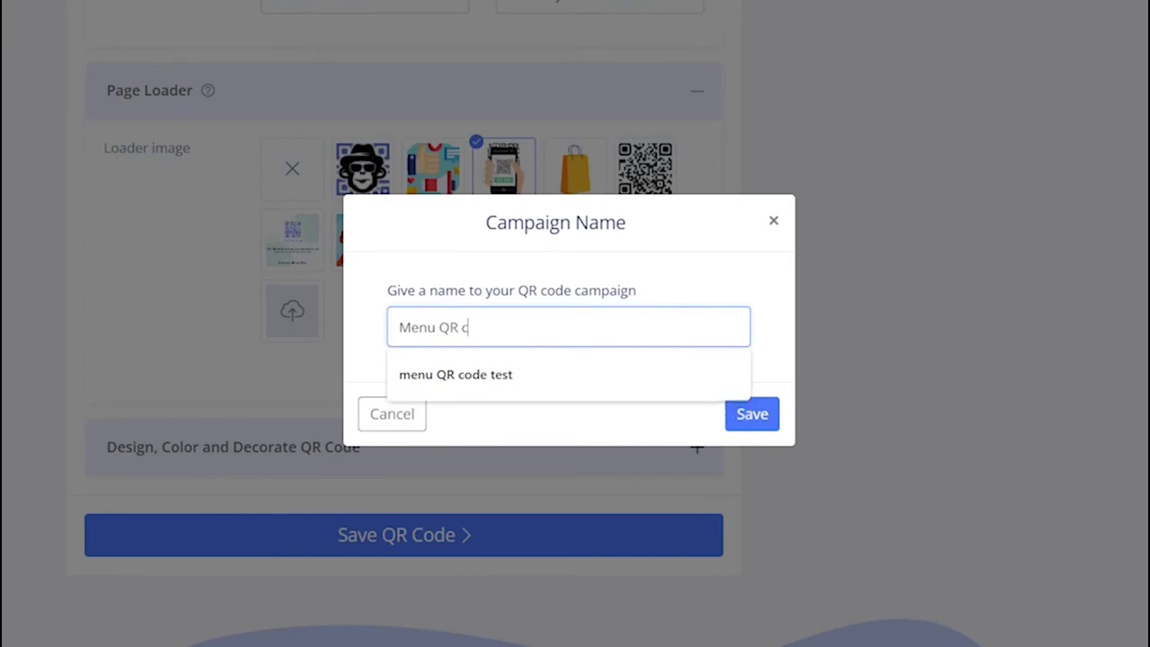
type("ode 2")
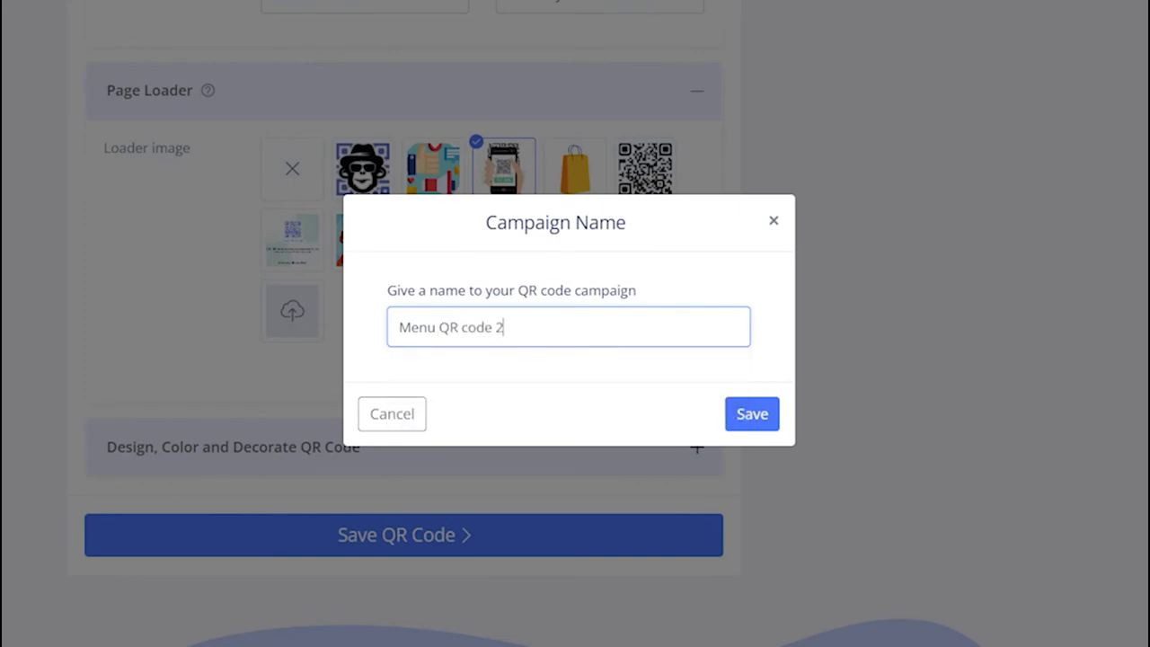
key("Return")
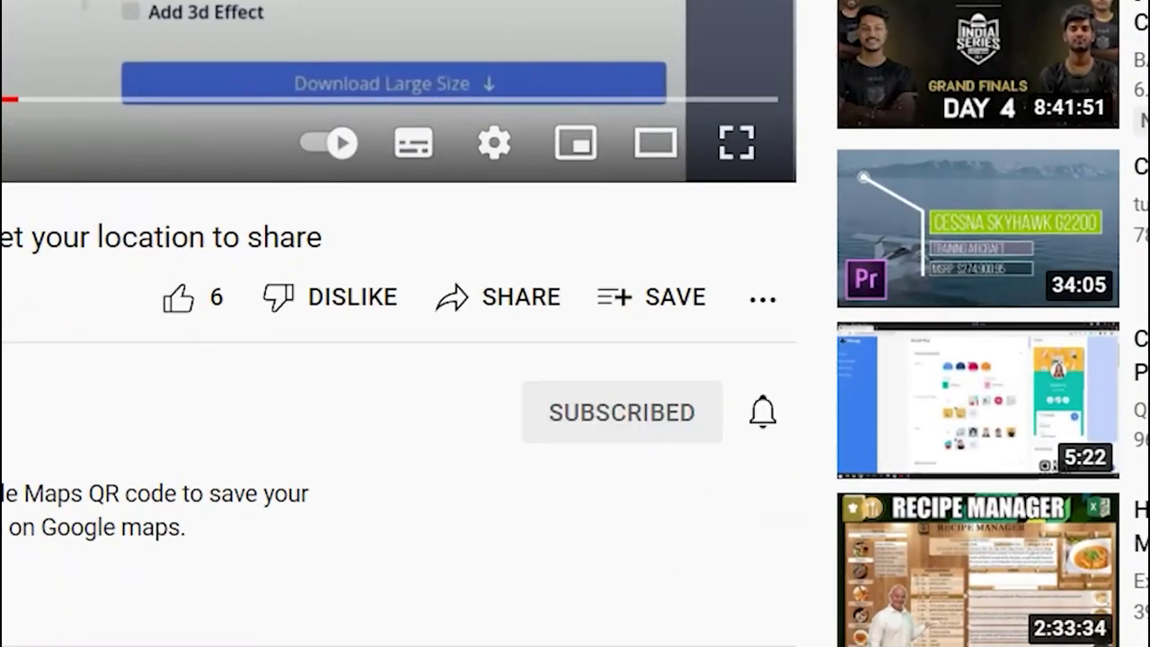
Set the channel's bell notifications to All.
left_click(761, 412)
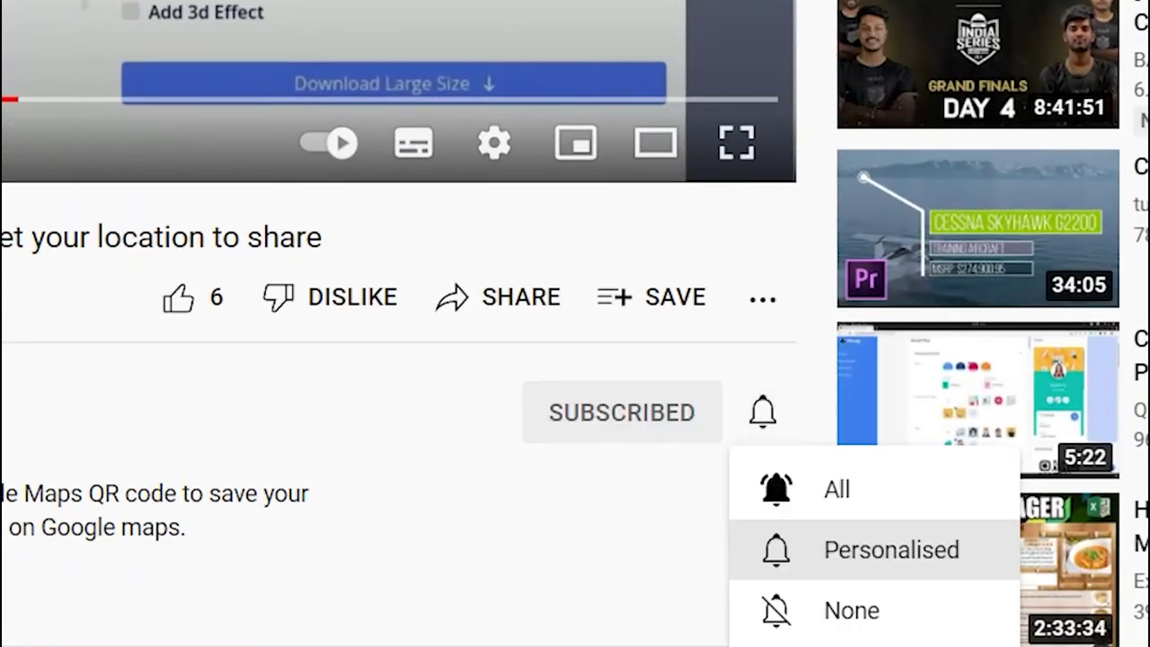
left_click(818, 488)
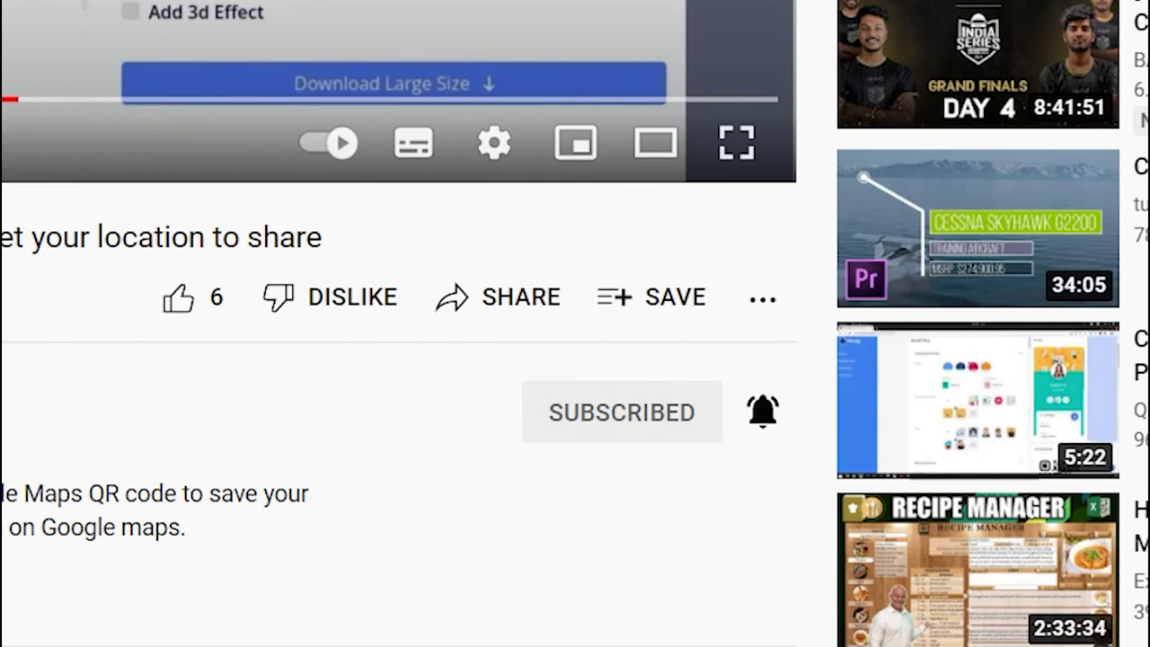